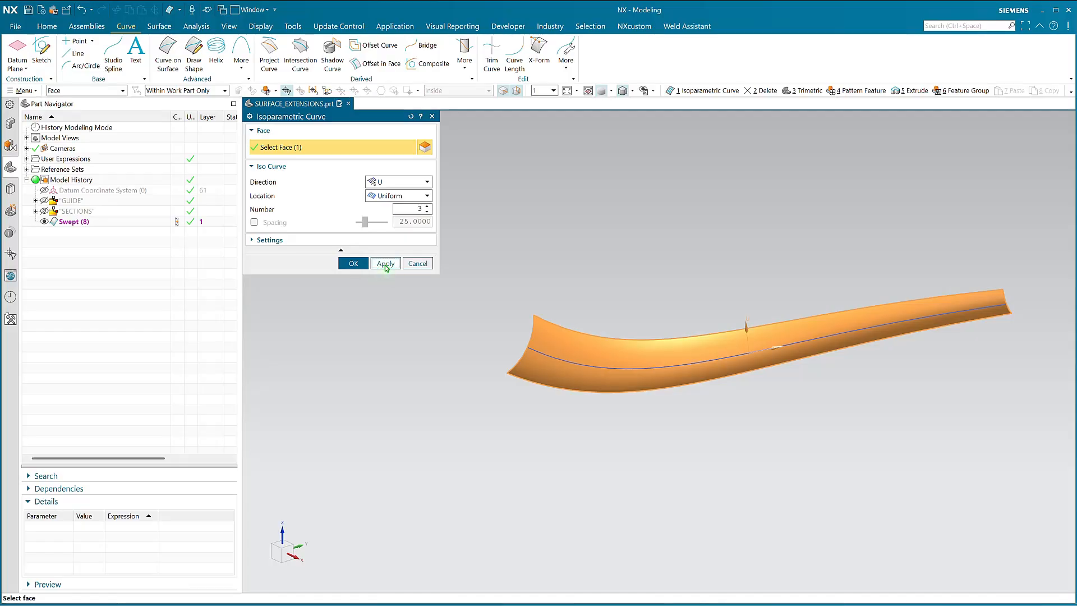
Create three uniform U isoparametric curves on the swept face and one V curve through the middle U curve's start point
left_click(385, 265)
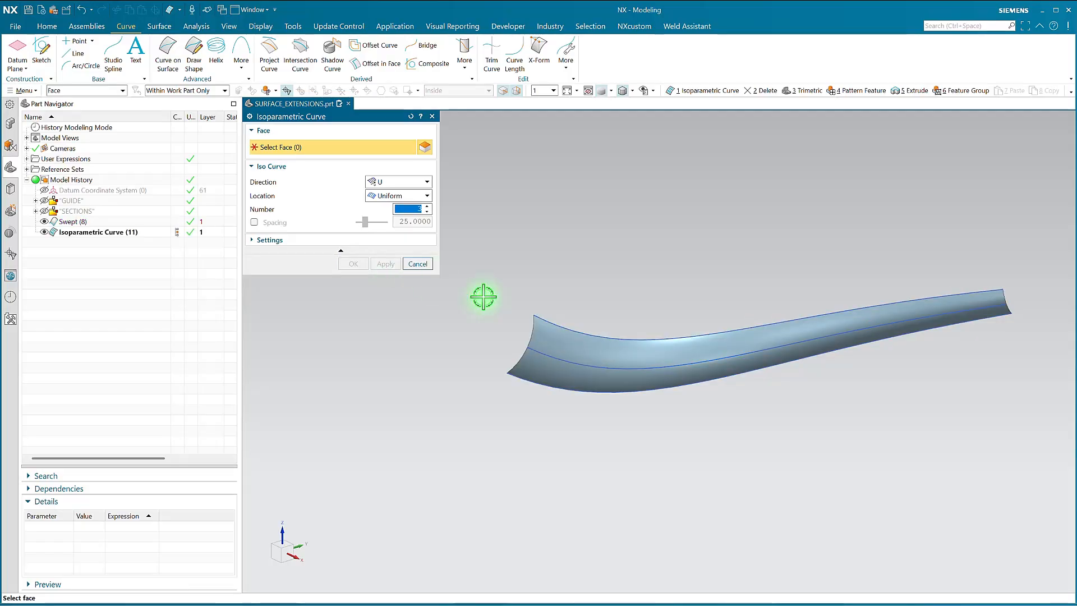
left_click(563, 344)
left_click(399, 184)
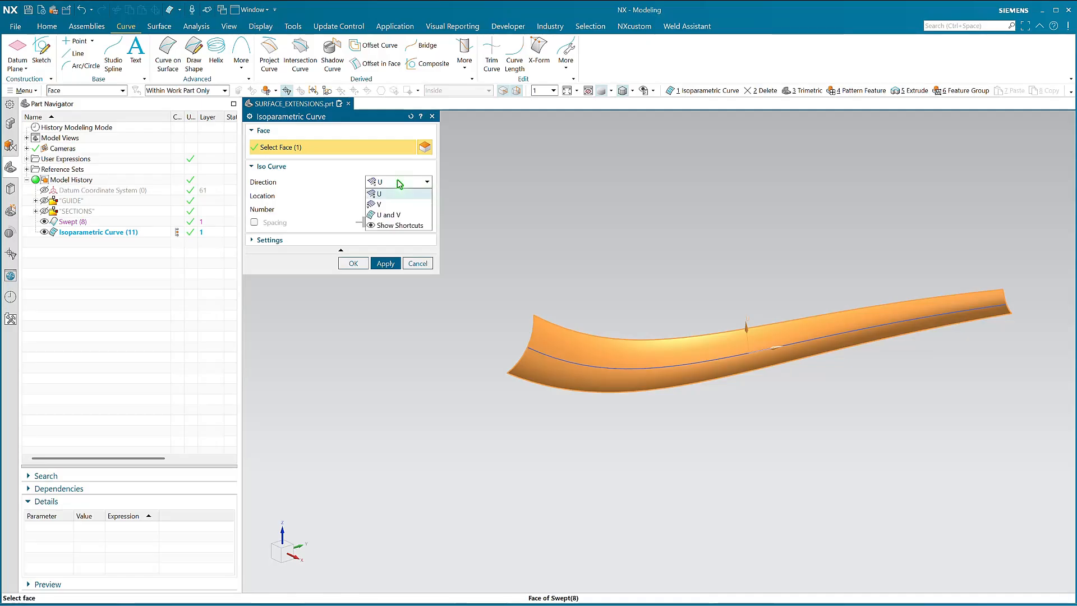
left_click(388, 204)
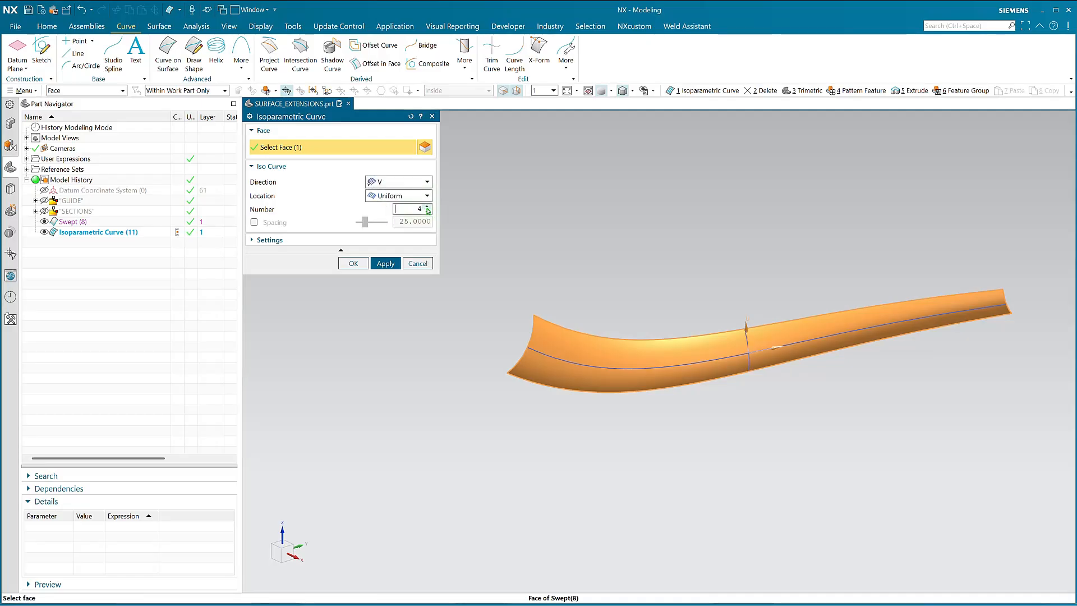
left_click(397, 197)
left_click(391, 219)
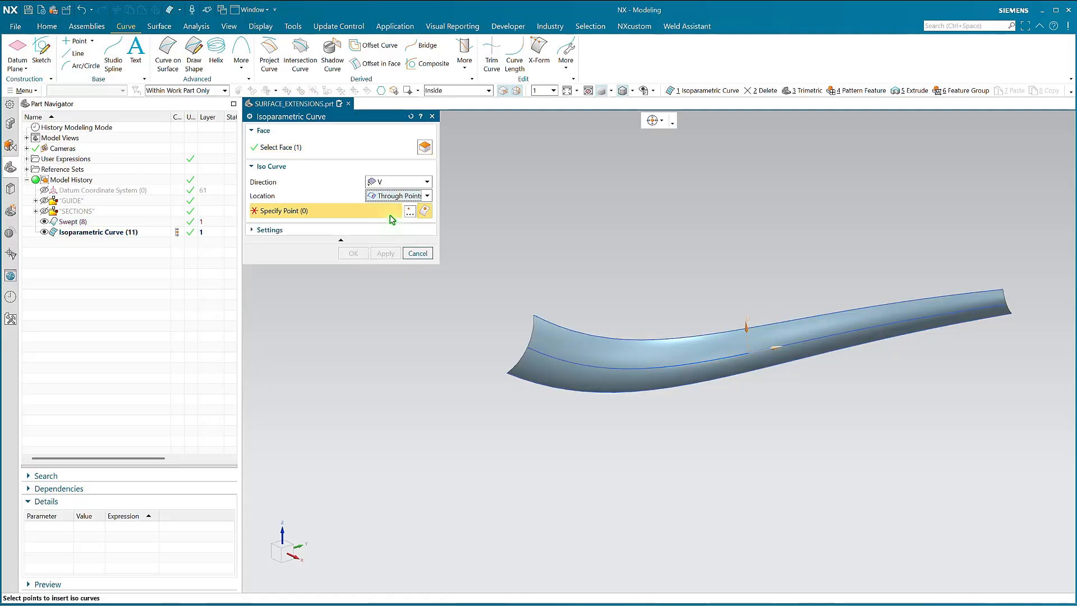
left_click(529, 347)
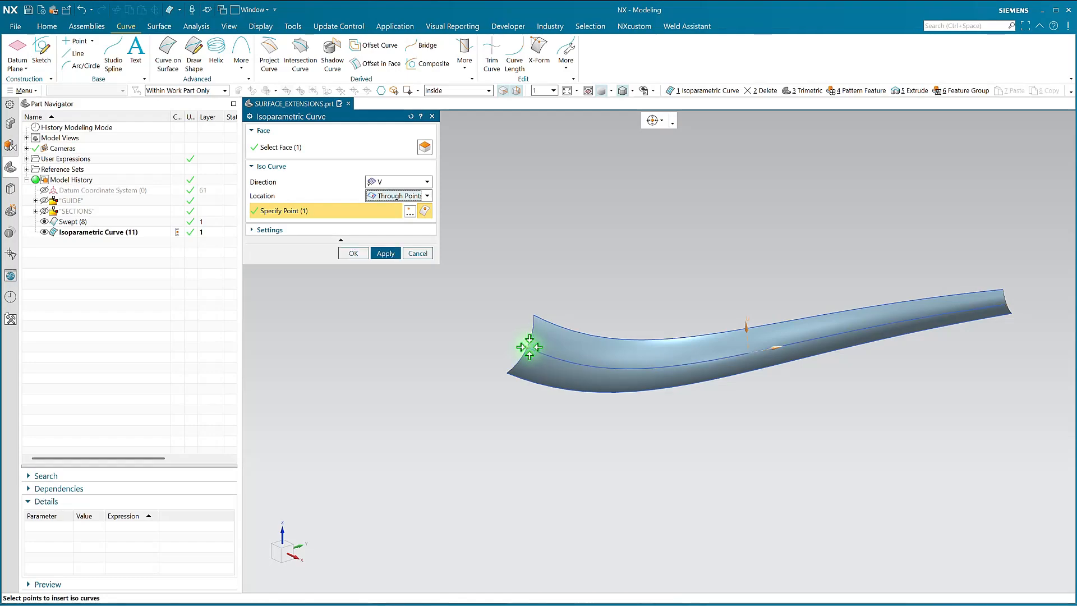
left_click(663, 121)
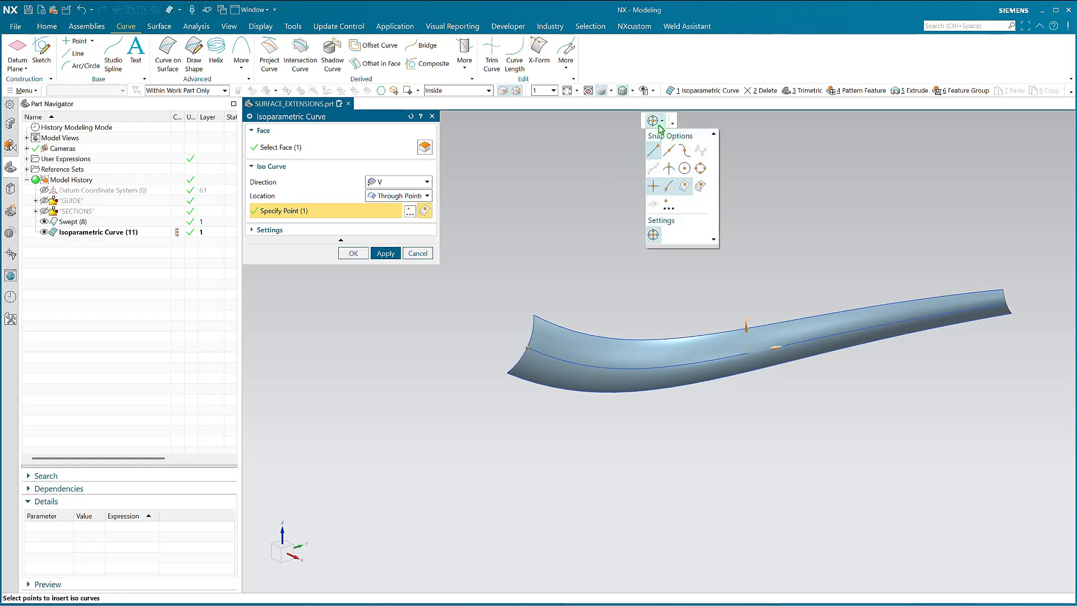
left_click(663, 122)
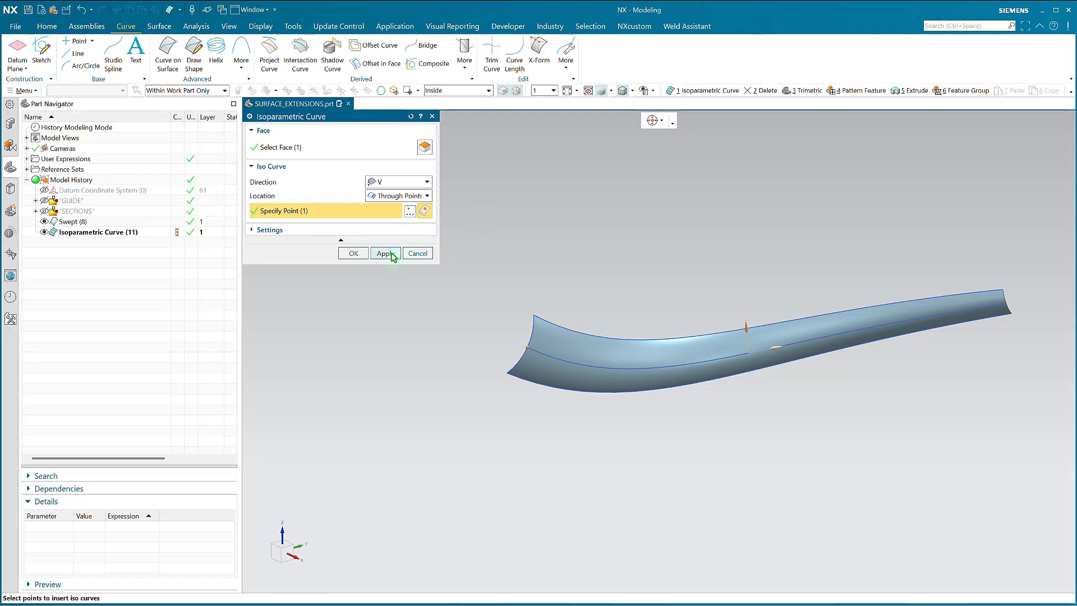
left_click(352, 255)
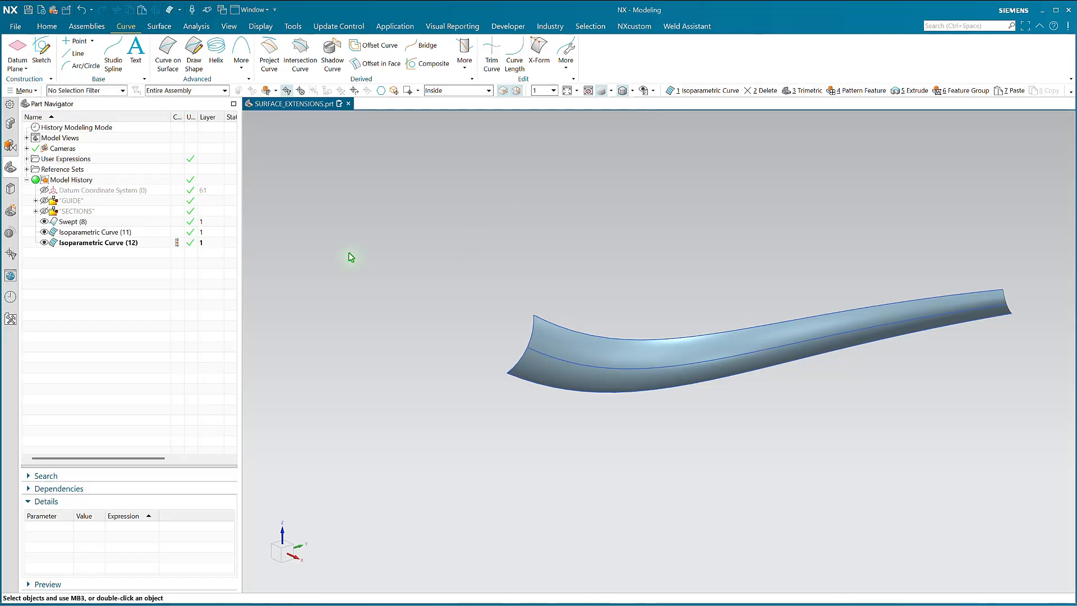
Set up an Extrude of the V isoparametric curve at the wide end, using the swept face's normal as direction
right_click(353, 261)
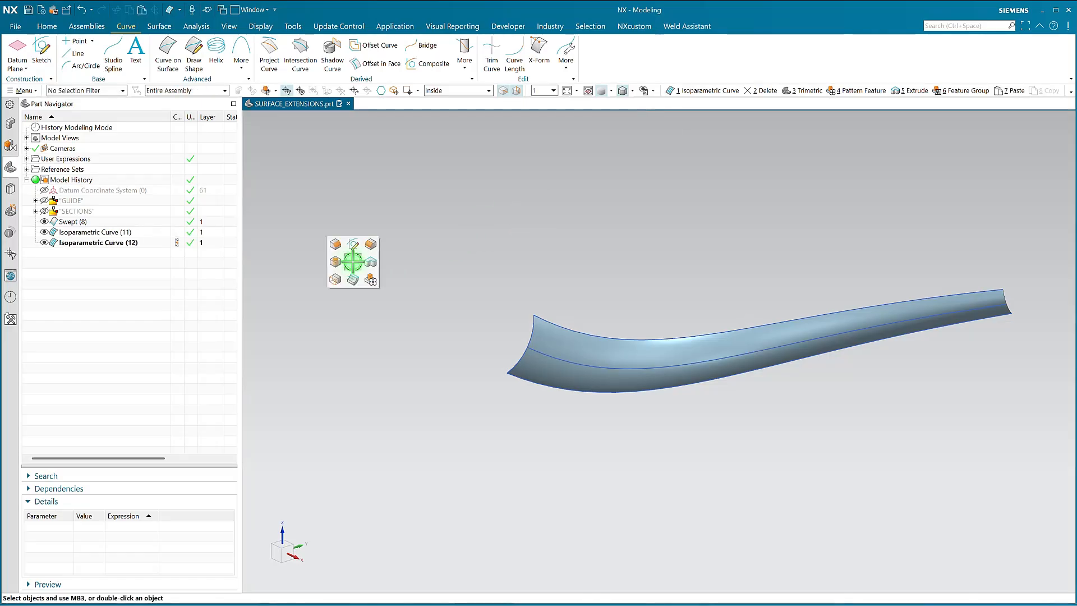
left_click(106, 242)
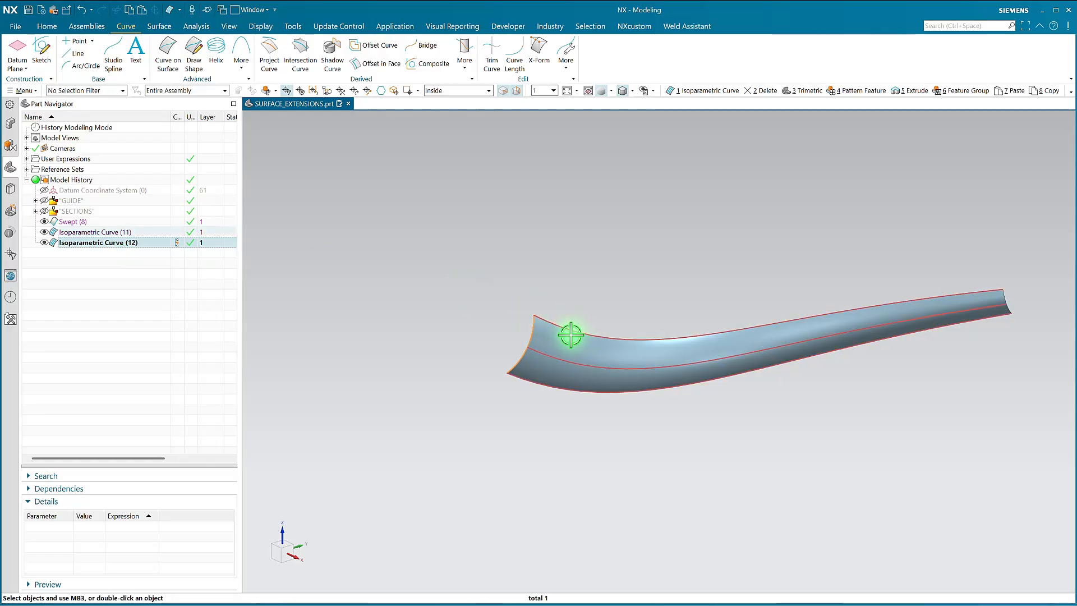
right_click(393, 284)
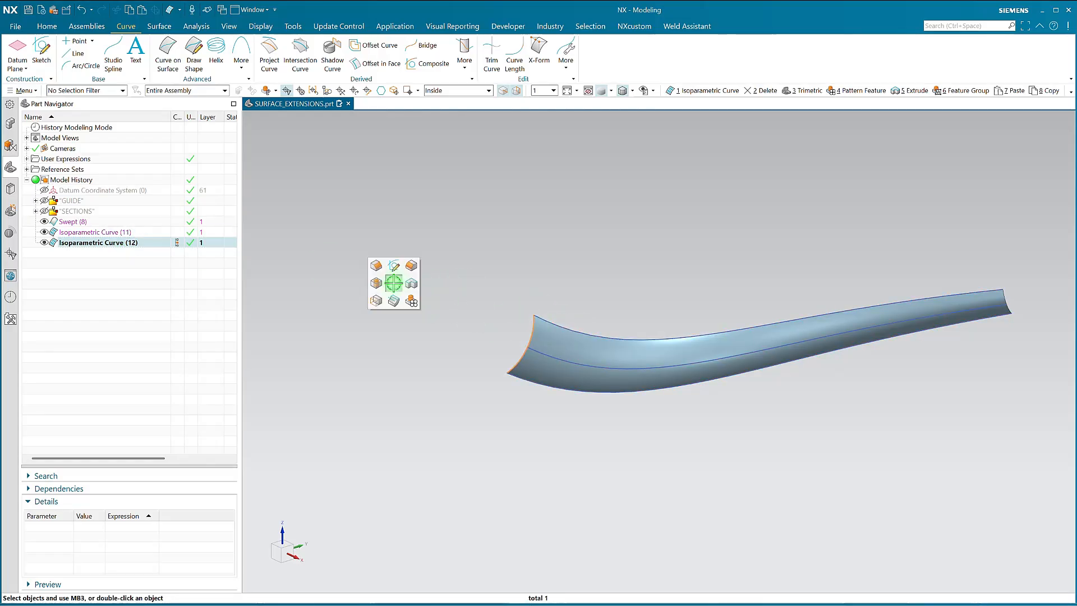
left_click(410, 283)
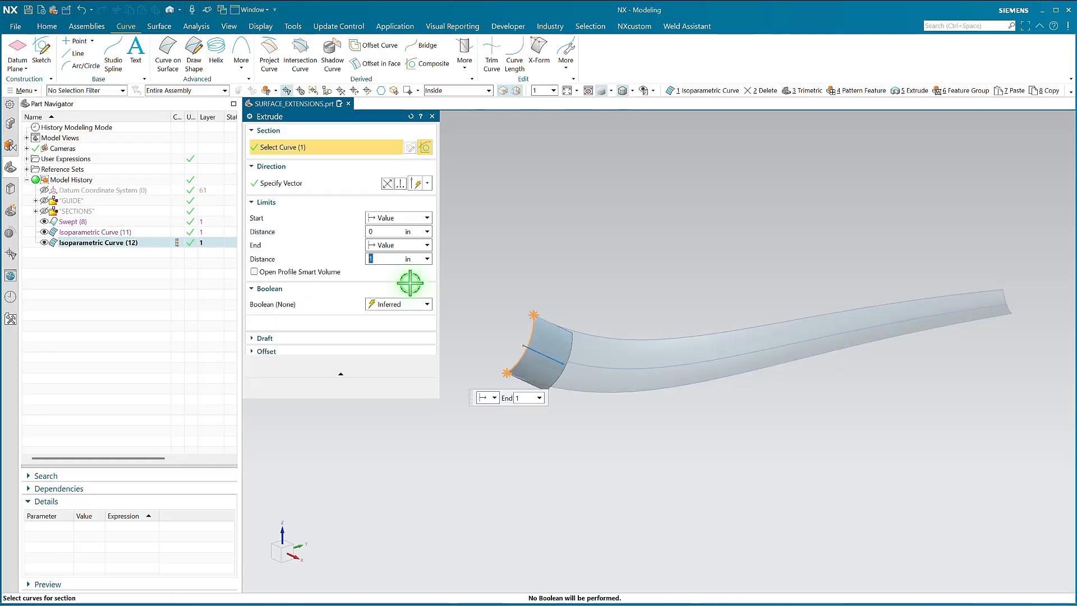
left_click(367, 183)
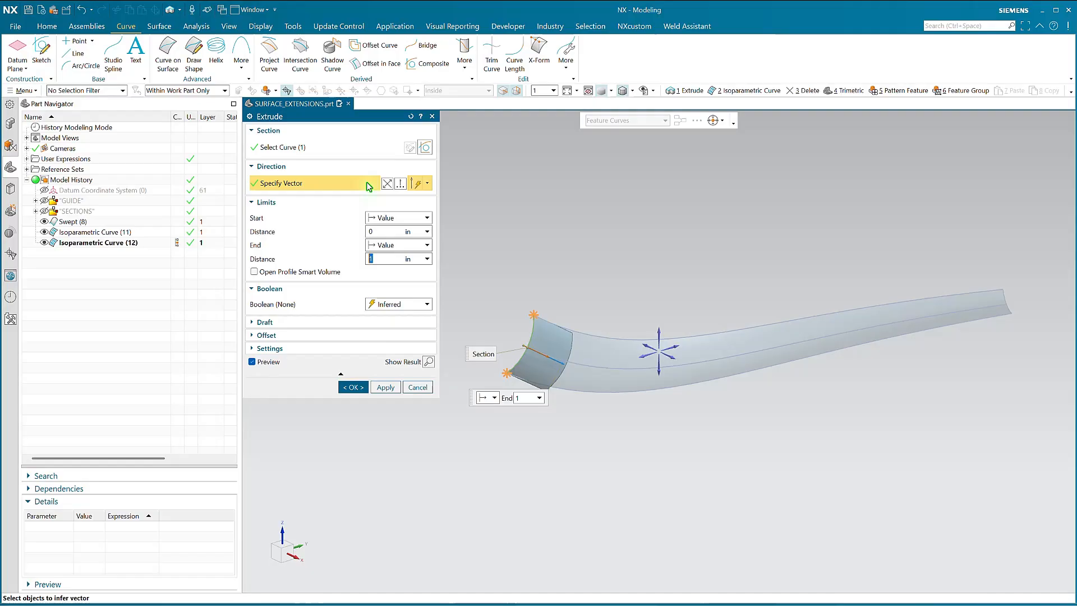
left_click(399, 184)
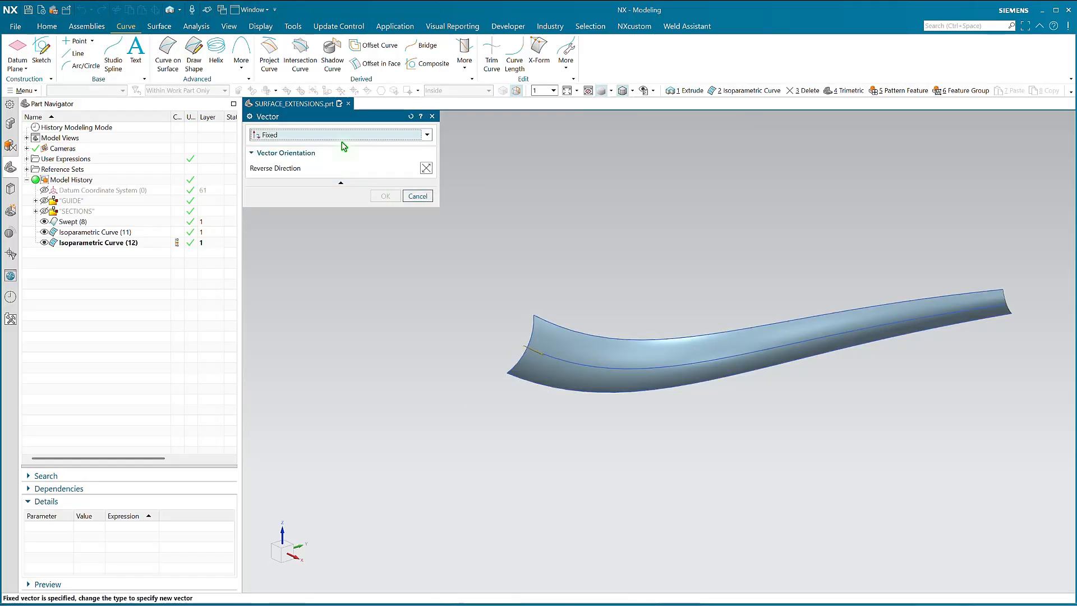
left_click(342, 139)
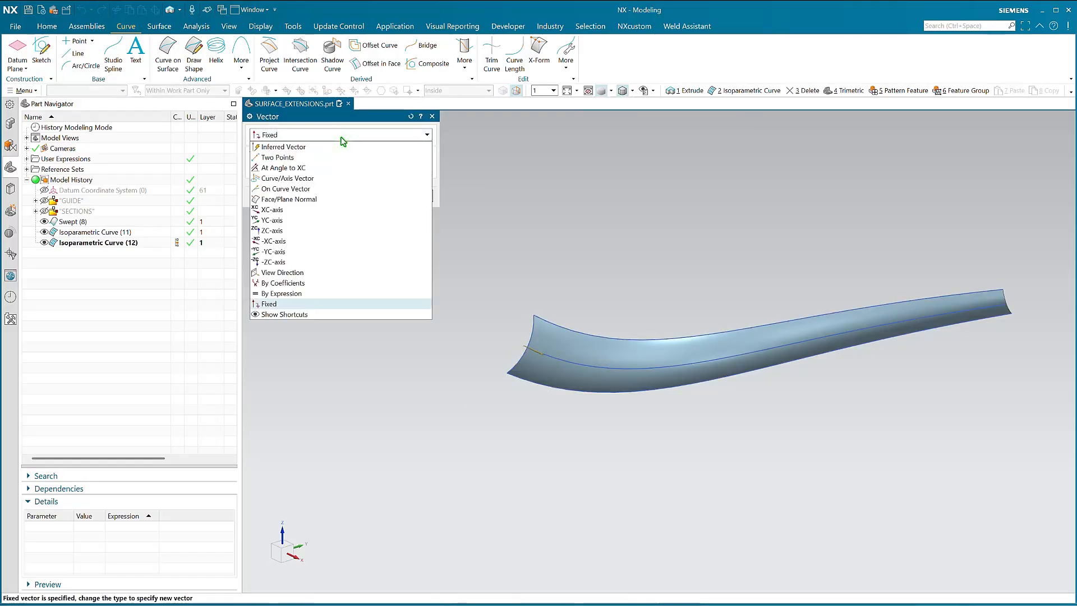
left_click(271, 201)
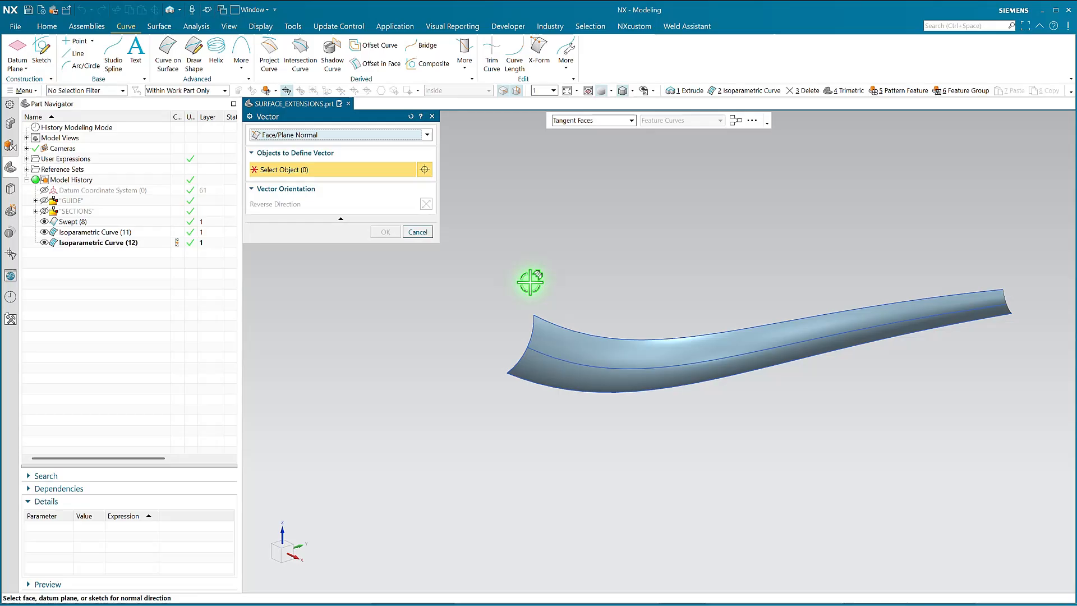
left_click(548, 350)
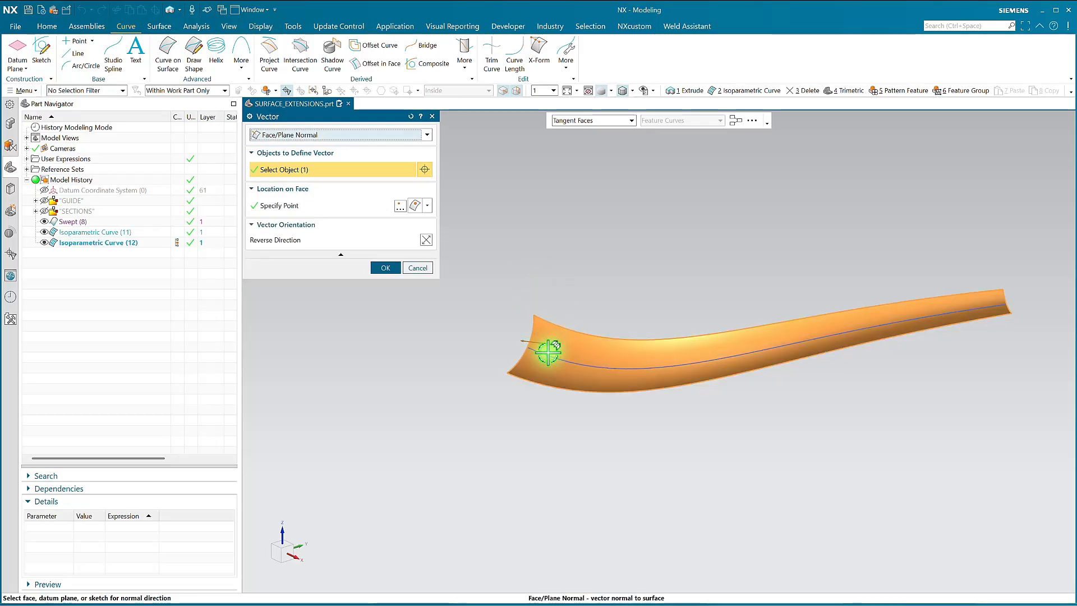
Locate the face normal at the V curve's midpoint and complete the extrusion from 0 to 1 in
left_click(334, 206)
left_click(429, 208)
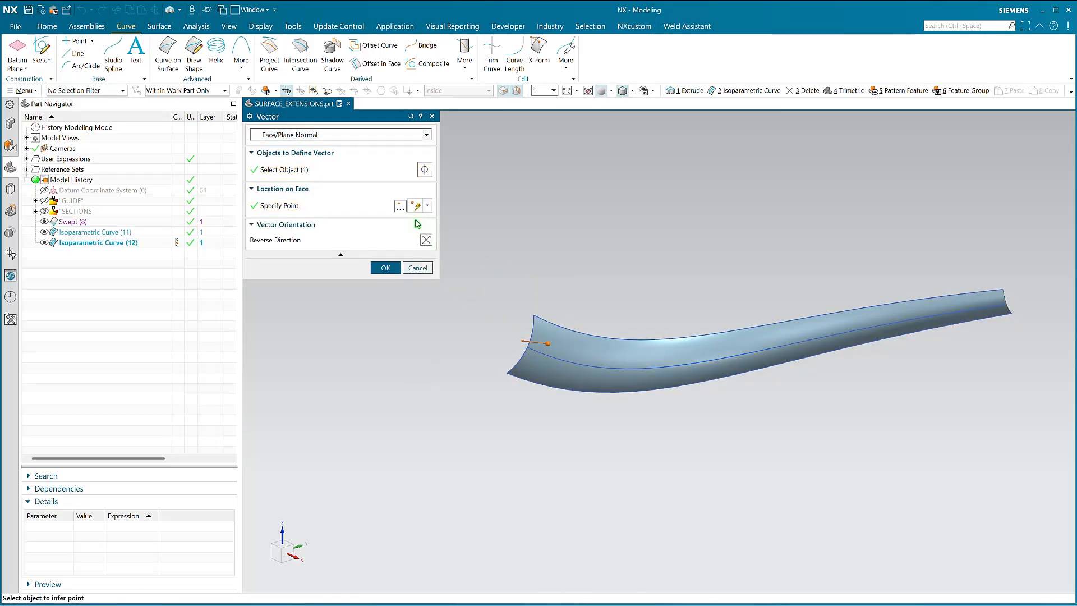
left_click(420, 219)
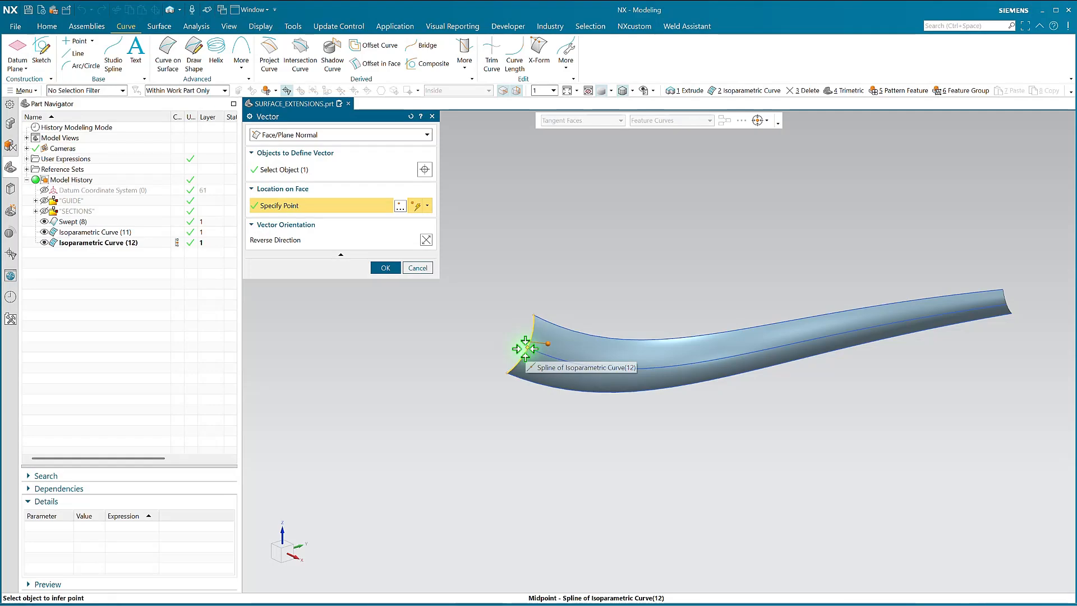
left_click(526, 348)
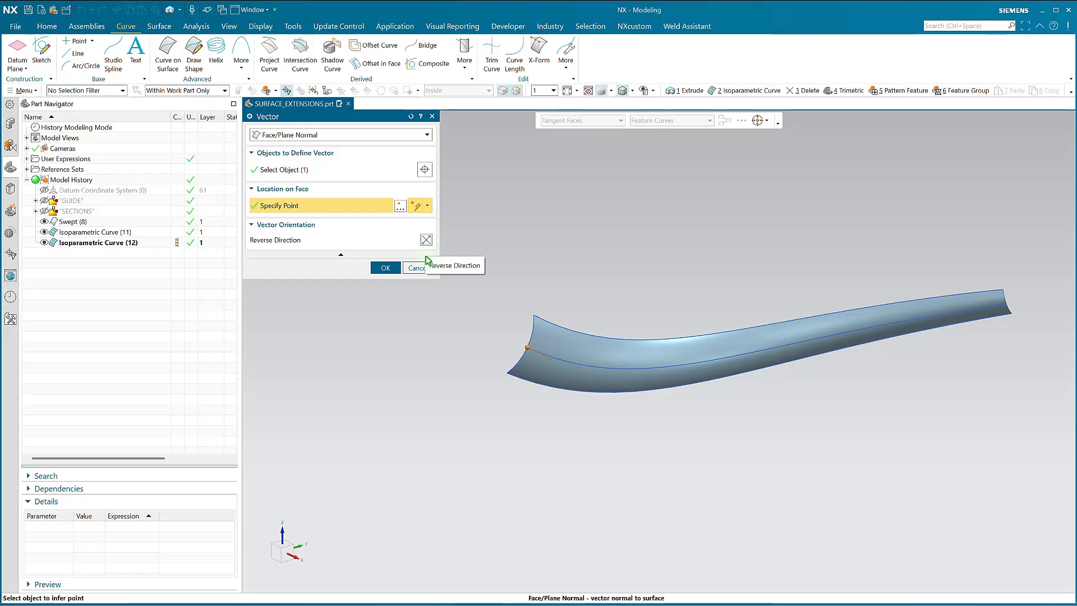
left_click(386, 268)
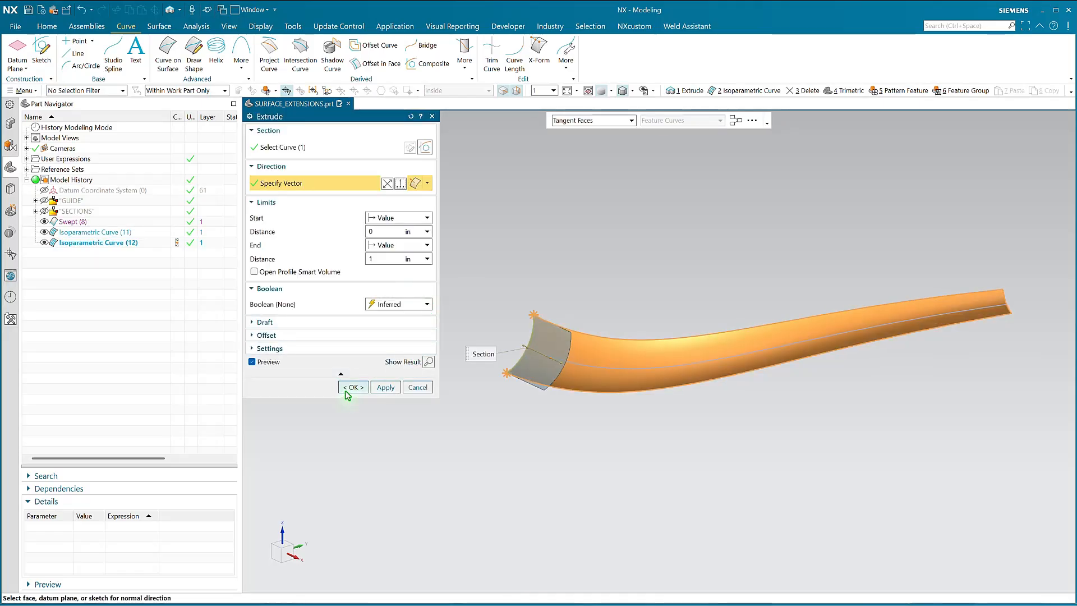
left_click(347, 388)
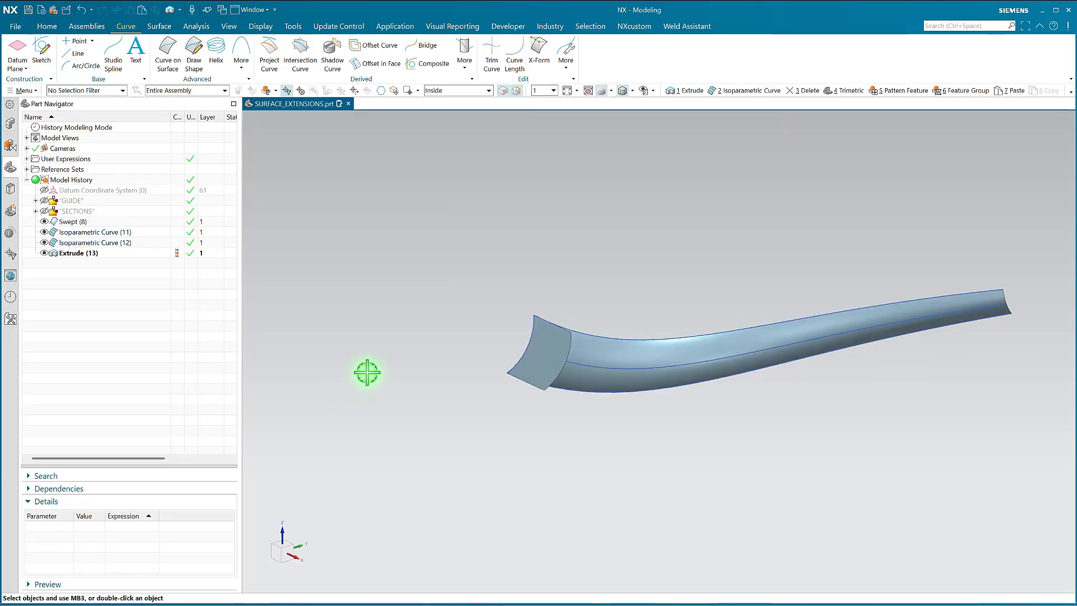
Group the V isoparametric curve and the extruded sheet into a feature group named EXTENSION
mouse_move(581, 355)
middle_mouse_down()
mouse_move(574, 375)
mouse_move(540, 375)
mouse_move(539, 365)
mouse_move(597, 345)
middle_mouse_up()
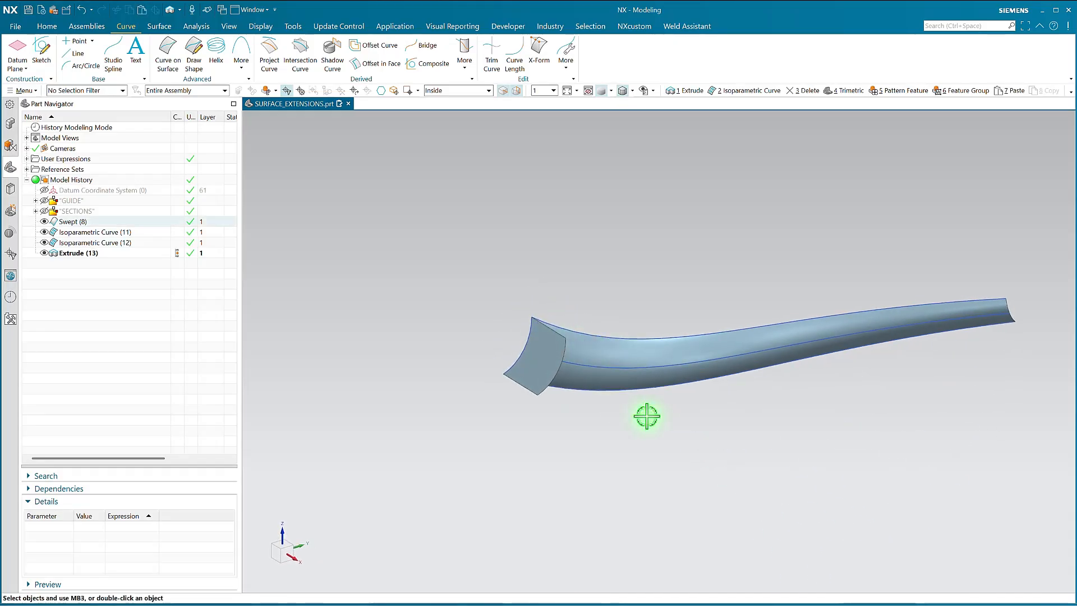
scroll(644, 336, "up", 2)
key("Home")
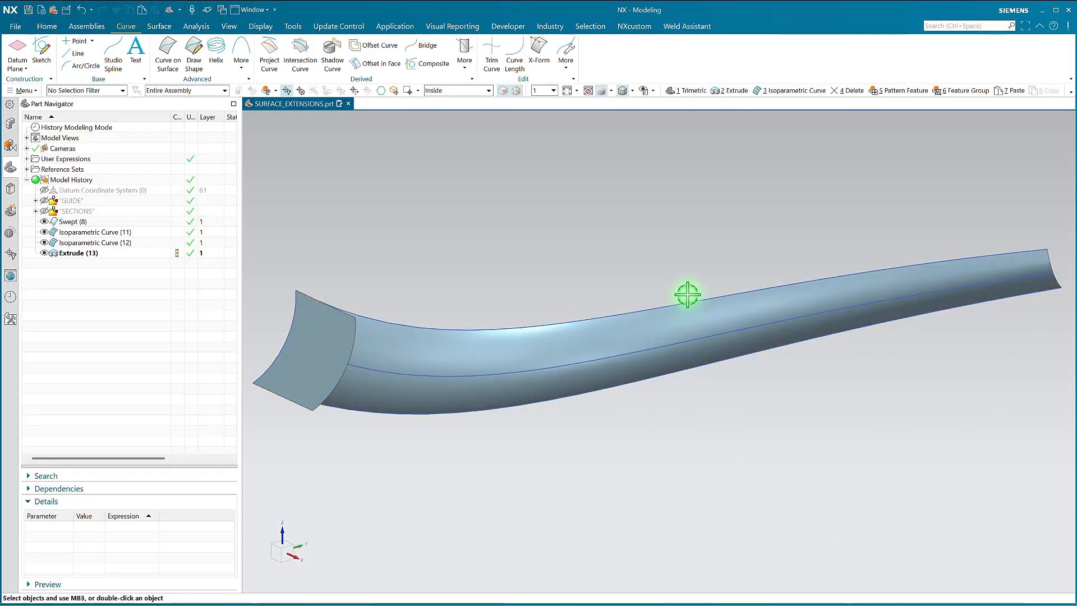
scroll(838, 342, "down", 3)
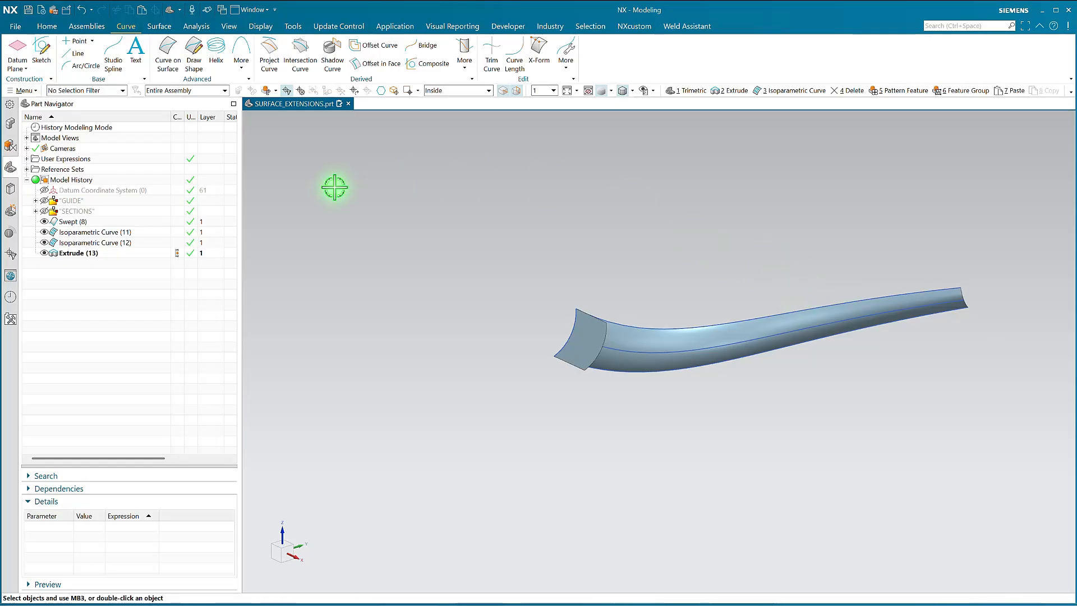
left_click(73, 242)
left_click(73, 253, "ctrl")
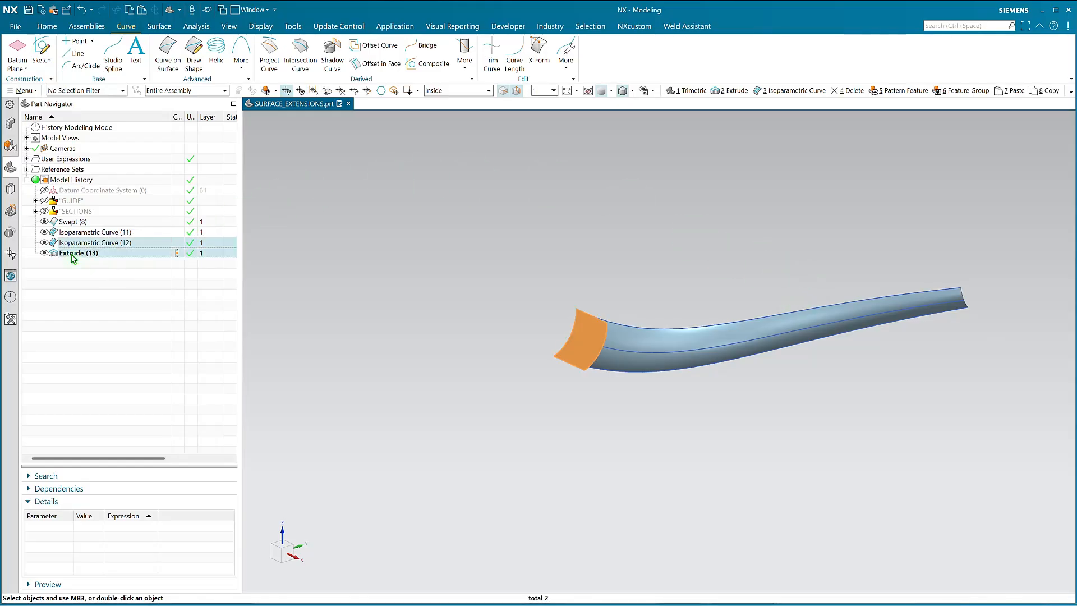
right_click(72, 258)
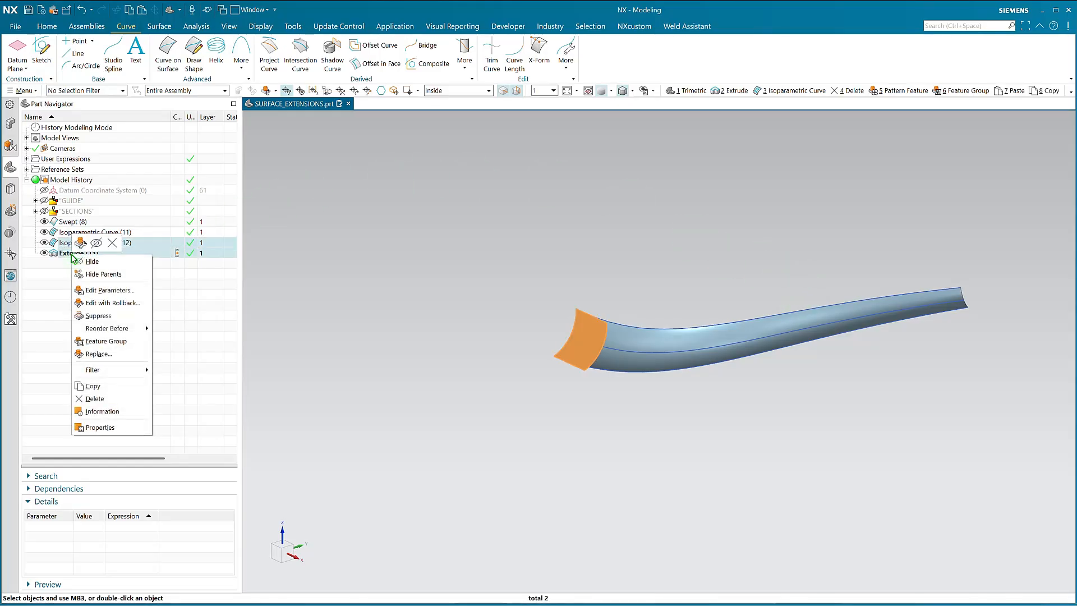
left_click(96, 341)
type("EXTENSION")
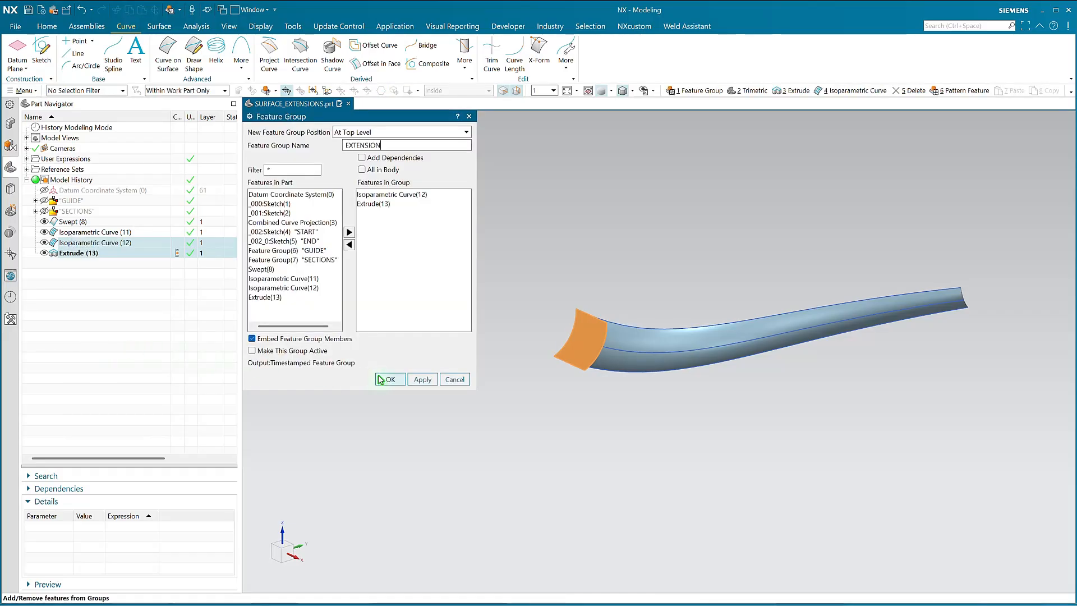
left_click(380, 380)
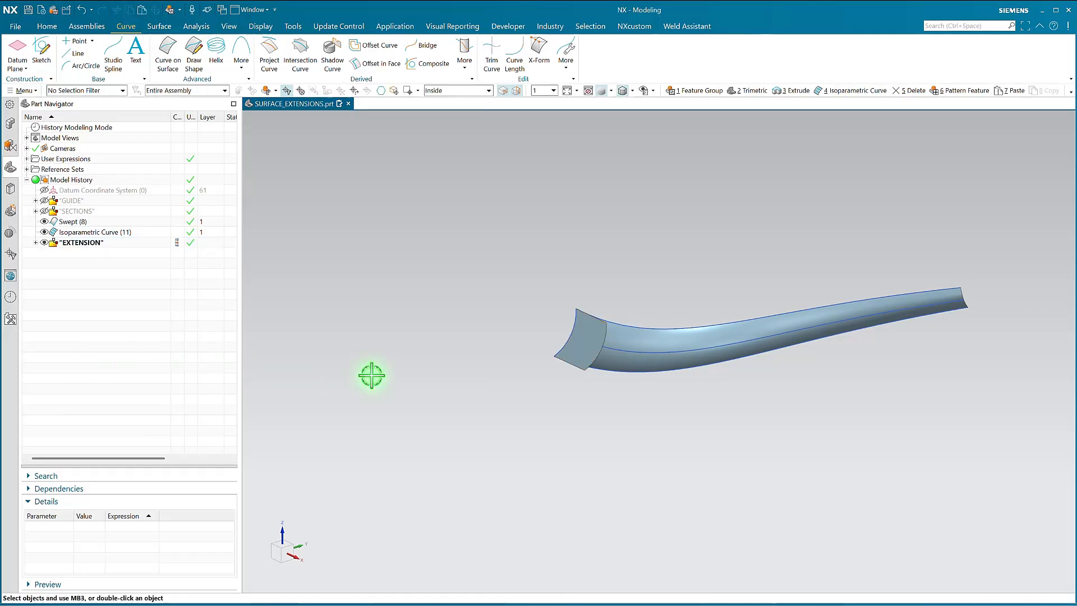
Set up a Pattern Feature of the EXTENSION group with the Along layout and its reference point at the middle U curve's start point
left_click(79, 242)
right_click_drag(333, 302, 350, 323)
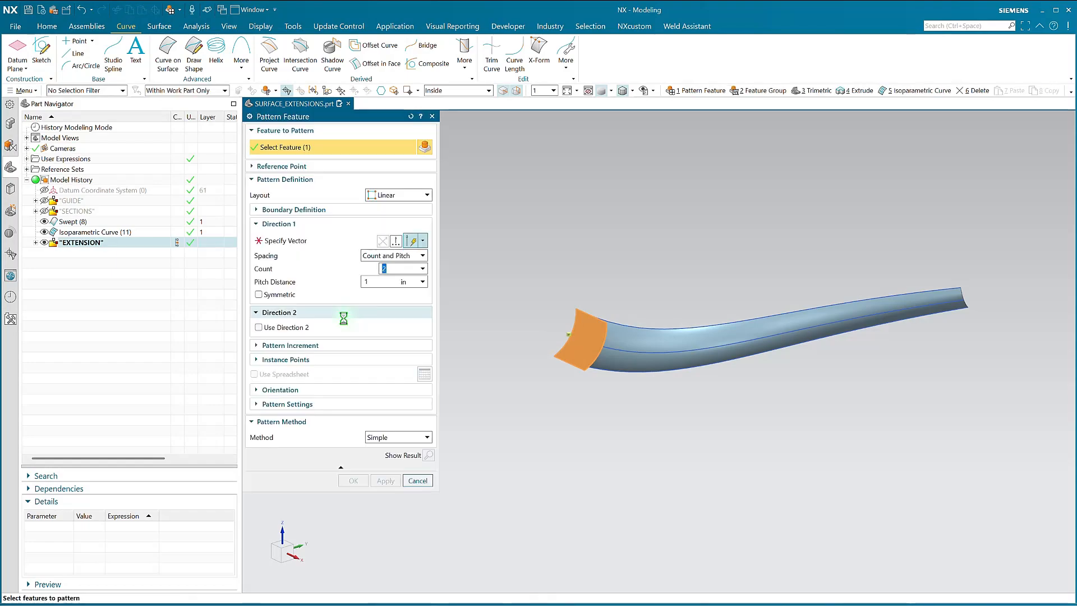
left_click(380, 195)
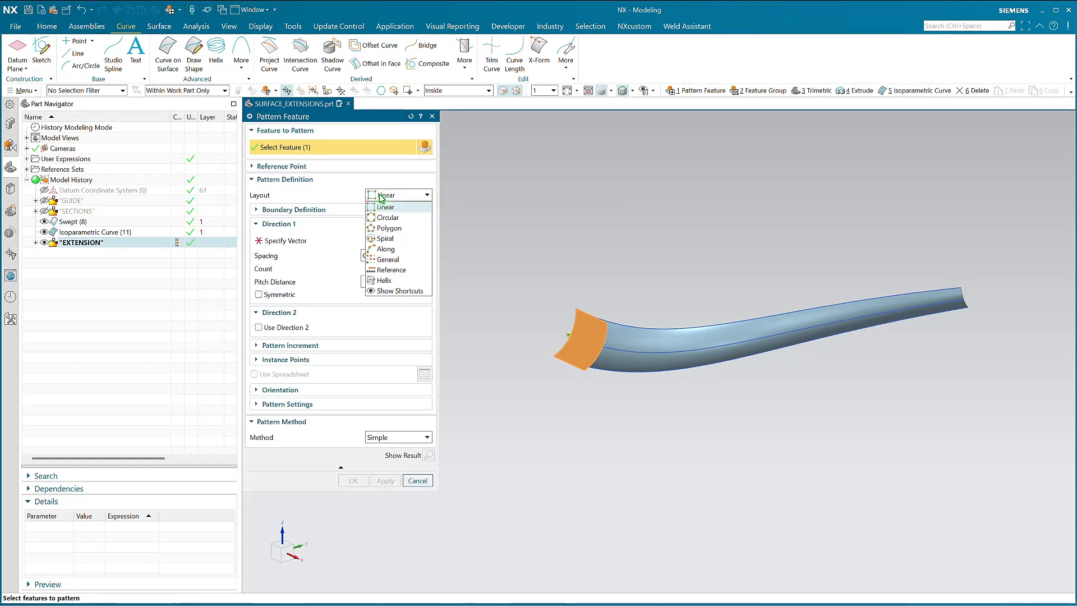
left_click(385, 249)
left_click(271, 166)
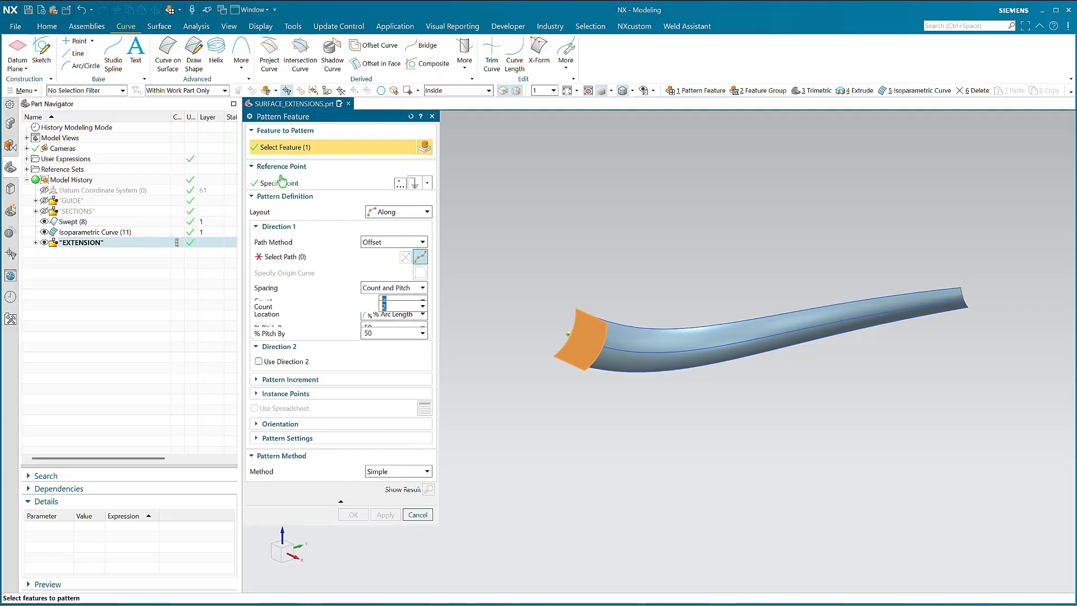
left_click(267, 185)
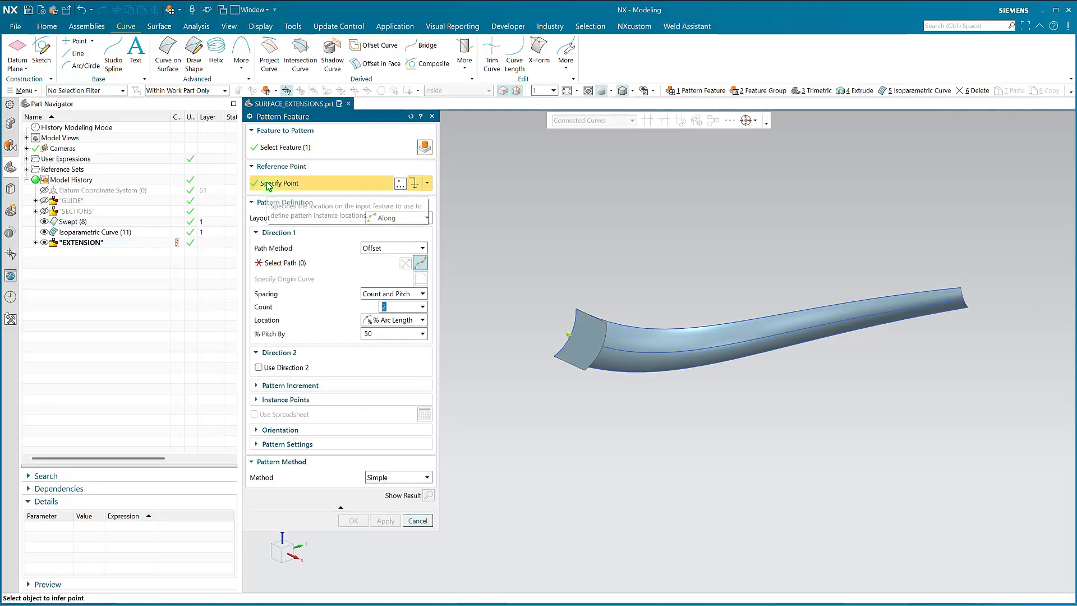
scroll(576, 337, "up", 4)
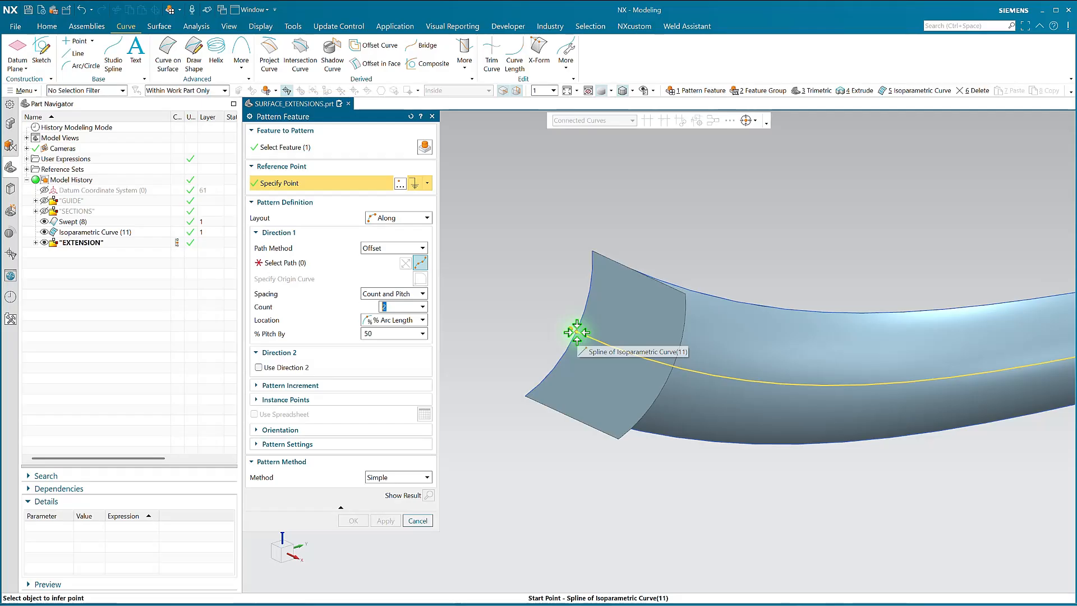
left_click(576, 332)
scroll(576, 332, "down", 2)
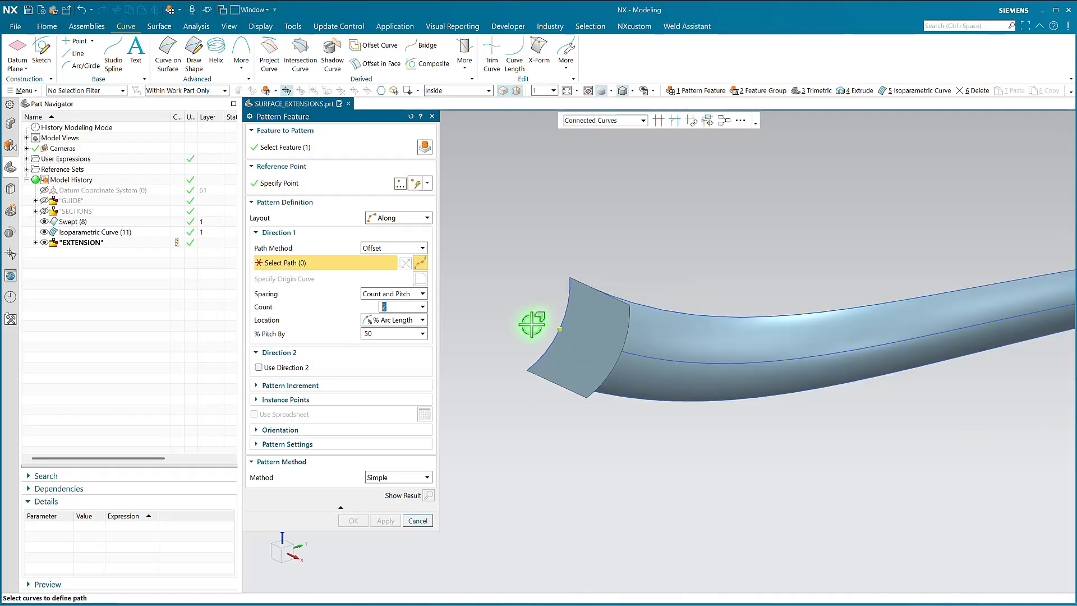
Pattern along the middle U curve with Count and Span spacing, 8 instances over 100% of the arc length, and preview the result
left_click(627, 352)
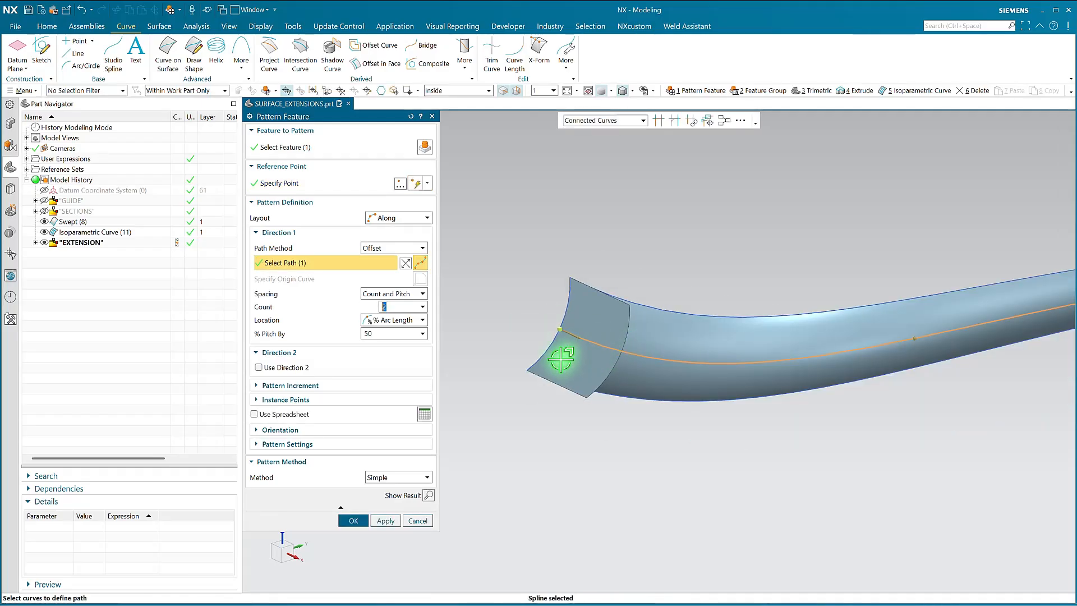
scroll(558, 337, "down", 3)
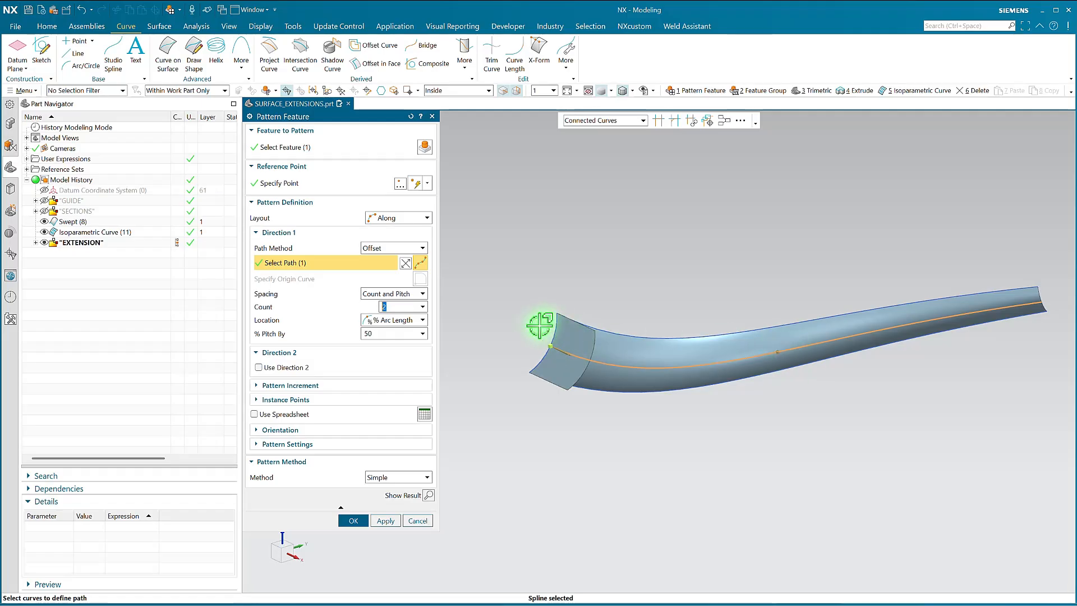
left_click(392, 294)
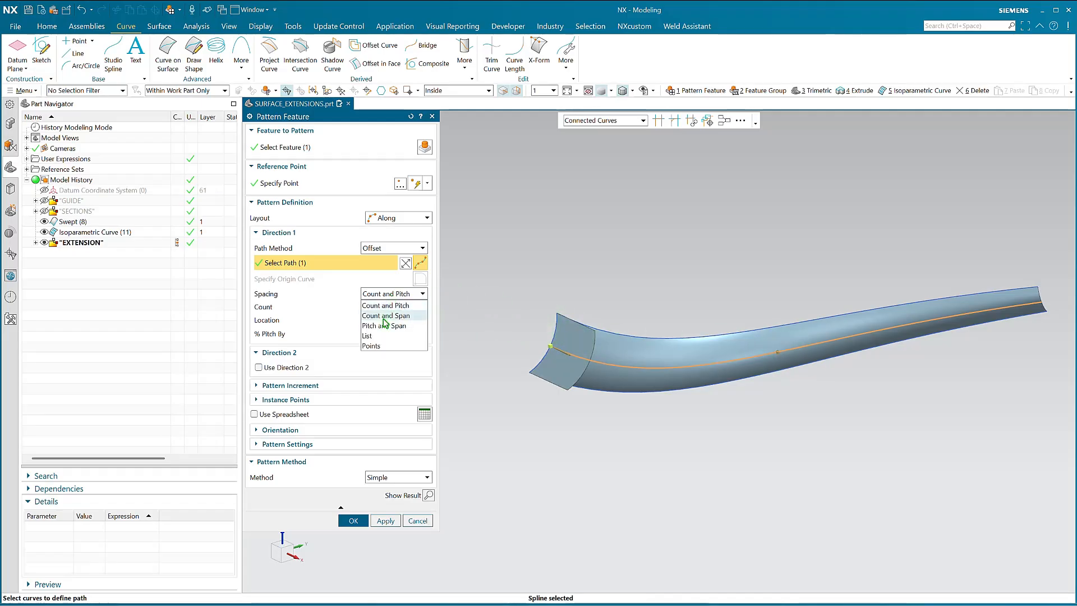
left_click(387, 310)
left_click(377, 333)
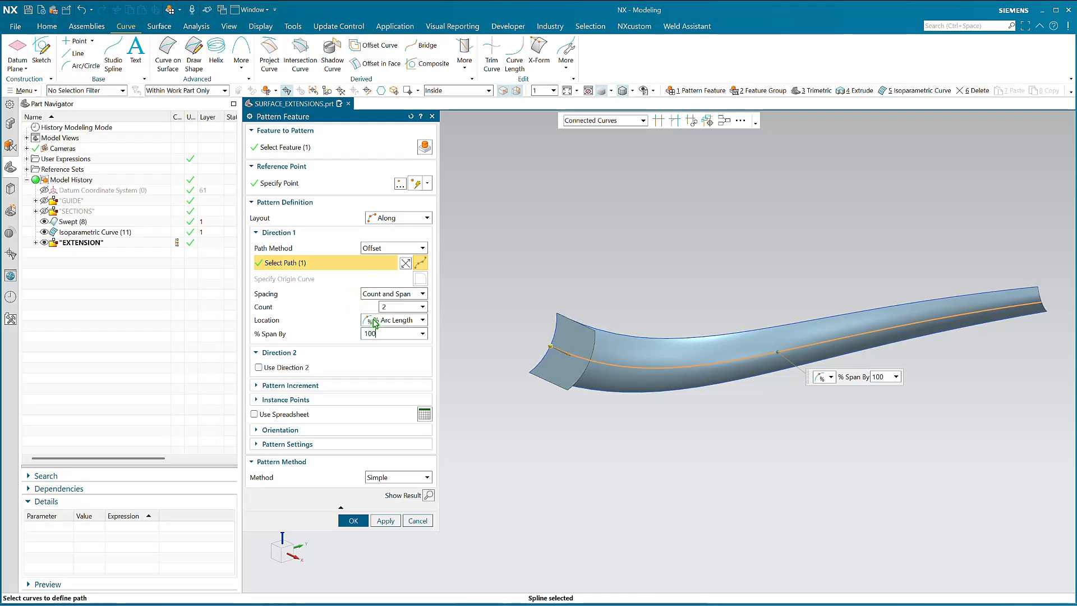
left_click(398, 306)
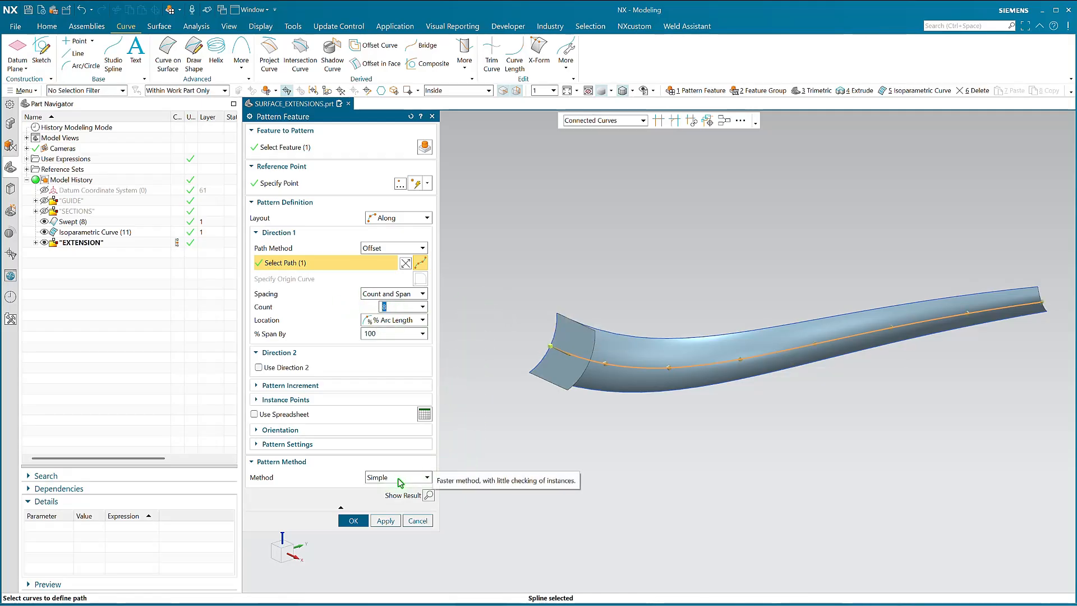
left_click(427, 495)
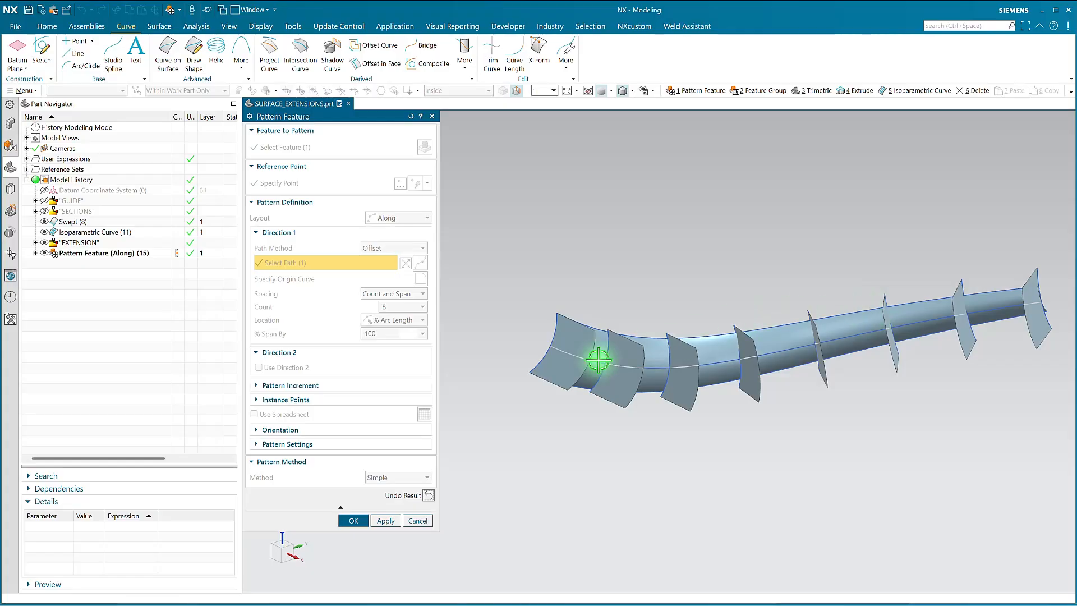
Undo the preview, switch the pattern method to Variational with only the isoparametric curve's face as reusable reference, and complete the pattern
left_click(428, 496)
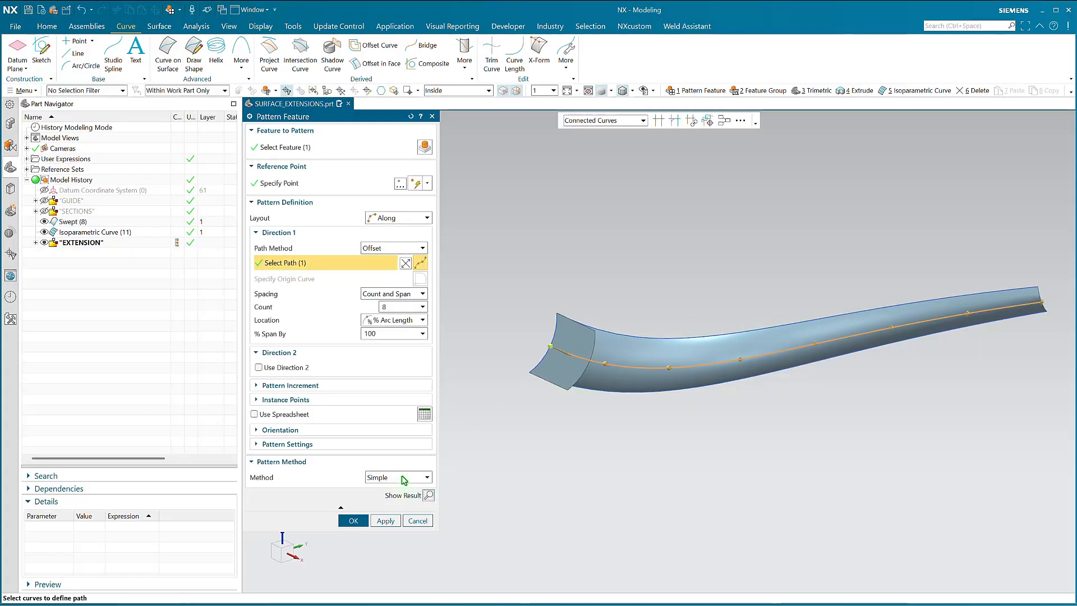
left_click(399, 477)
left_click(396, 489)
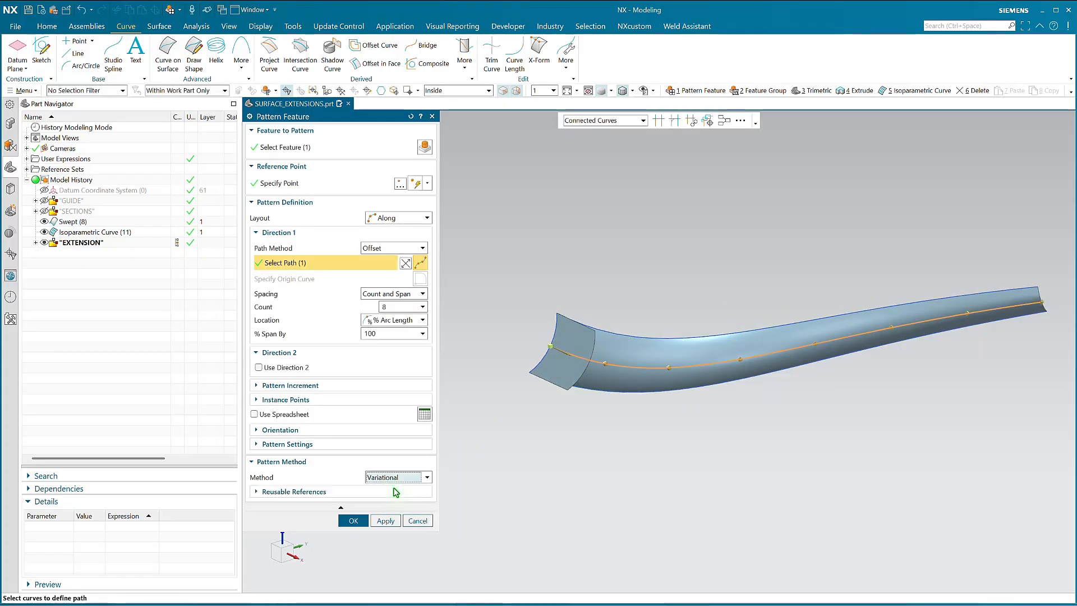
left_click(269, 498)
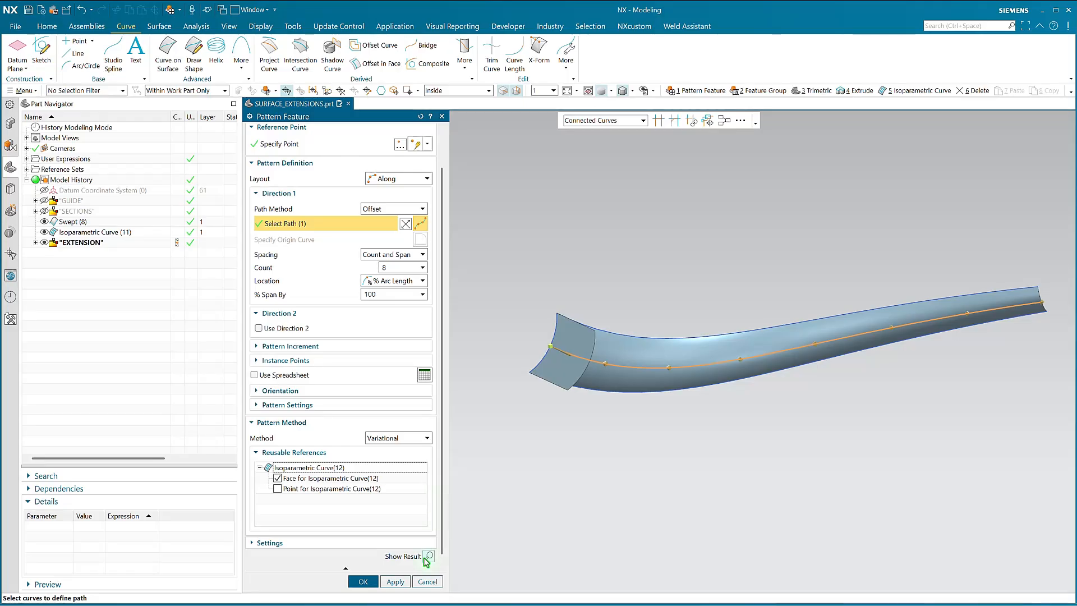
left_click(428, 557)
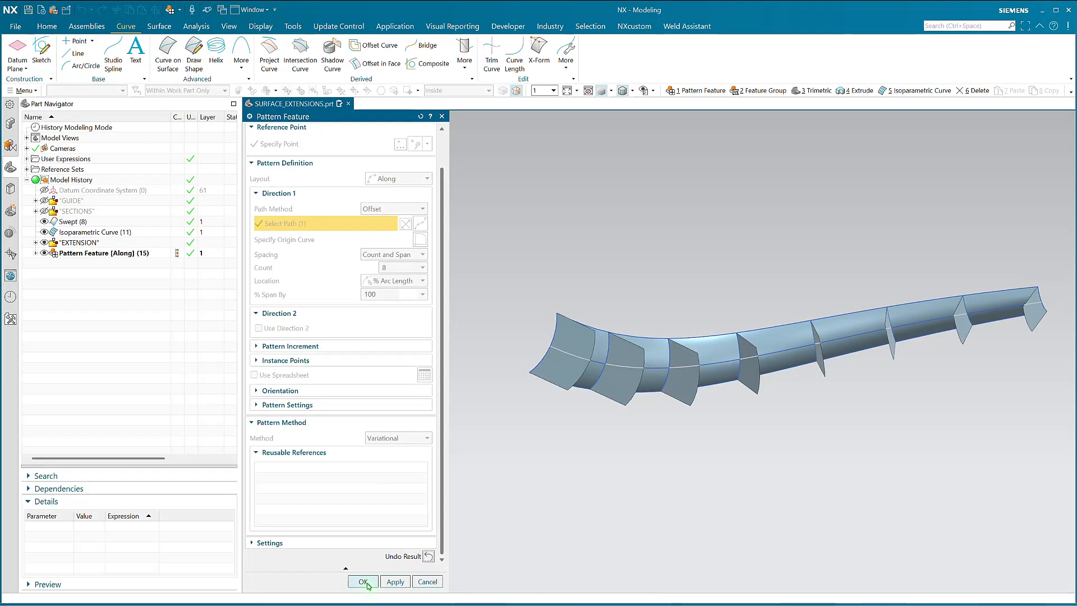
left_click(364, 581)
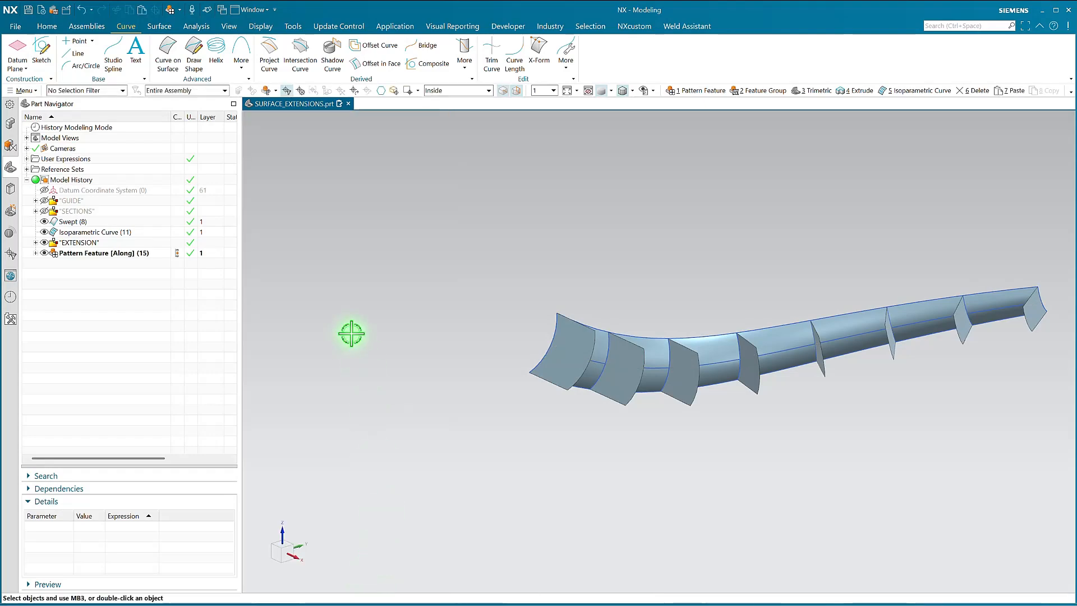
Set the Along pattern feature's Direction 1 count to 16
left_click(112, 254)
left_click(144, 527)
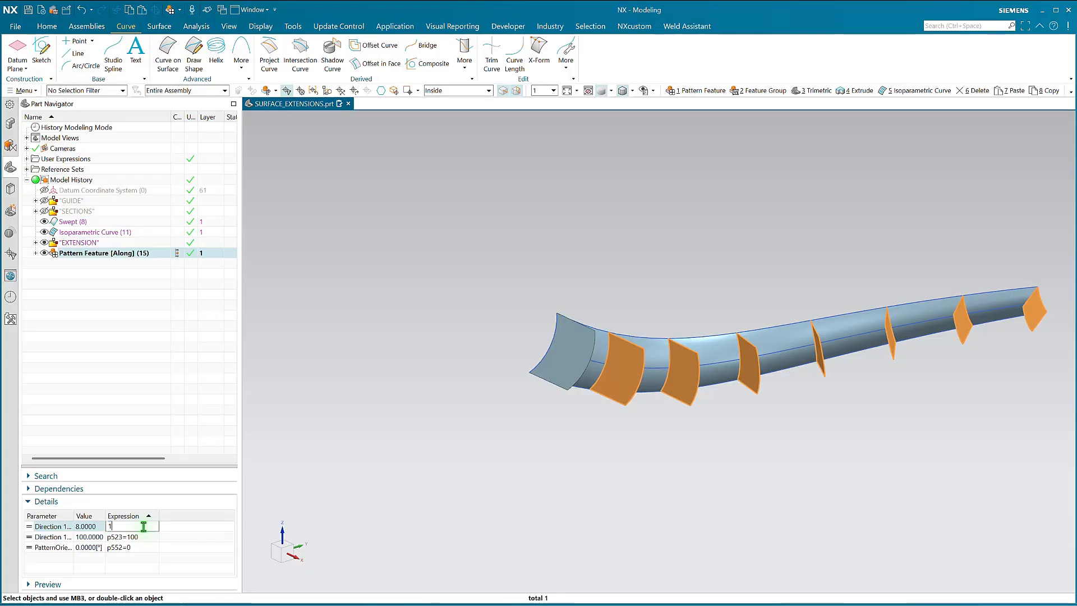
key("Return")
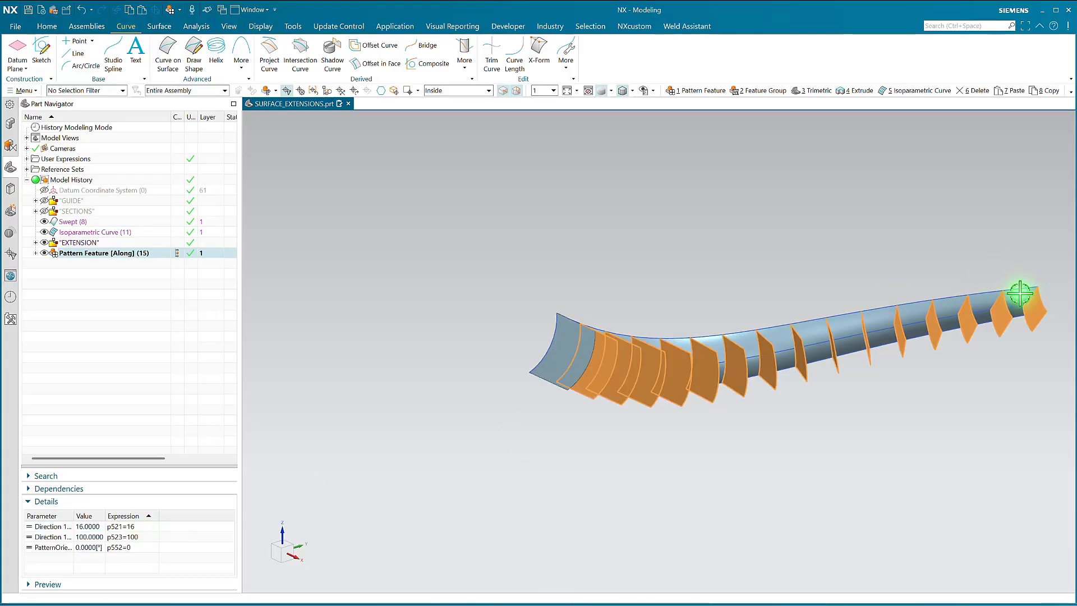
Edit the START sketch in the SECTIONS group, stretching its arc well outward by the upper endpoint, and finish the sketch
middle_click_drag(897, 233, 813, 280)
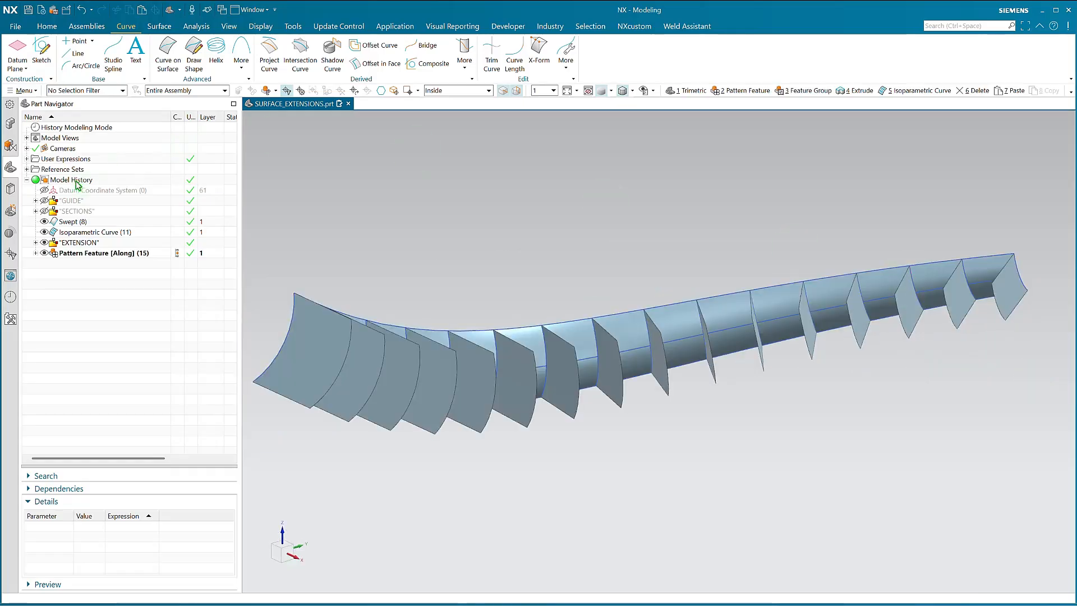
left_click(36, 211)
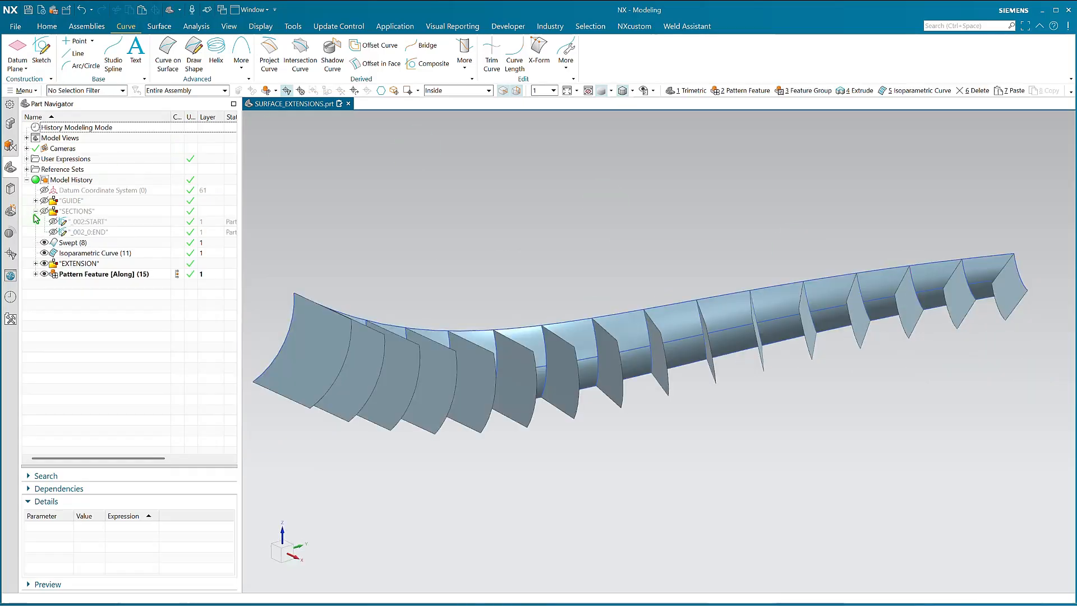
double_click(74, 223)
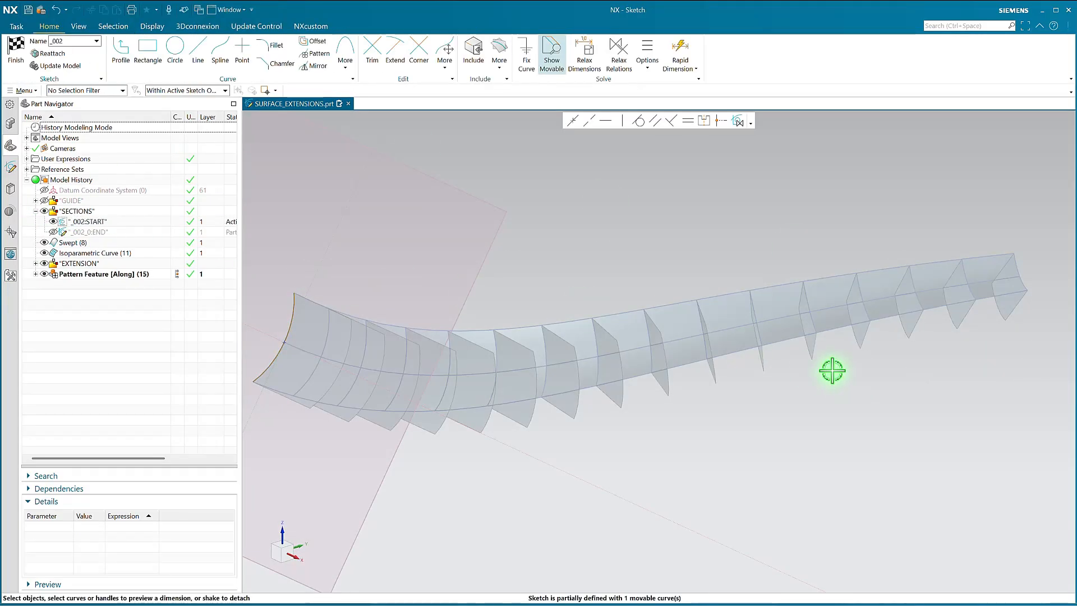
left_click(402, 305)
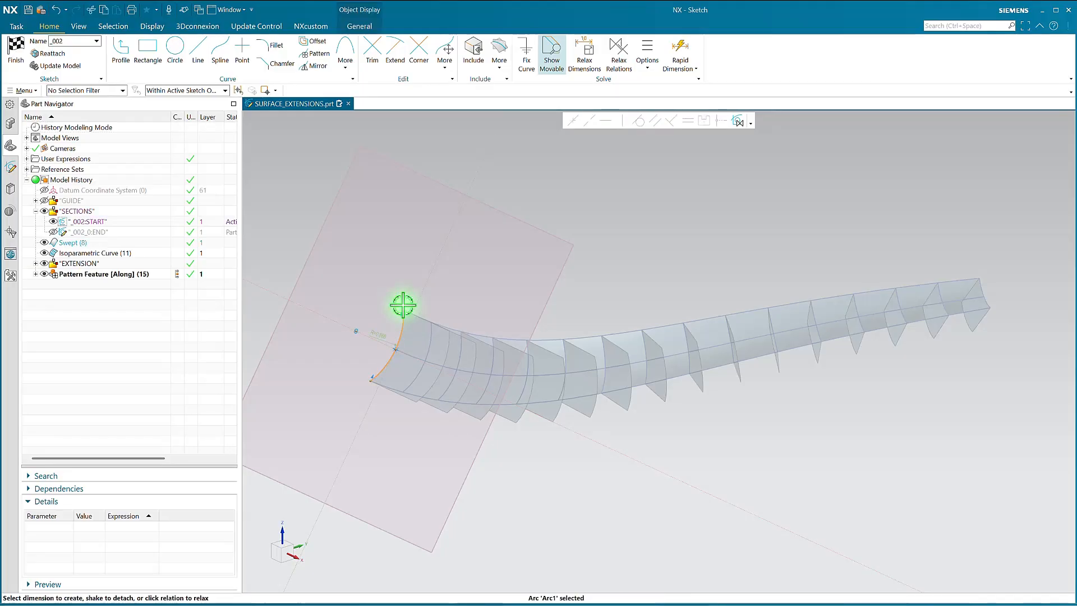
left_click_drag(403, 306, 436, 218)
key("ctrl+q")
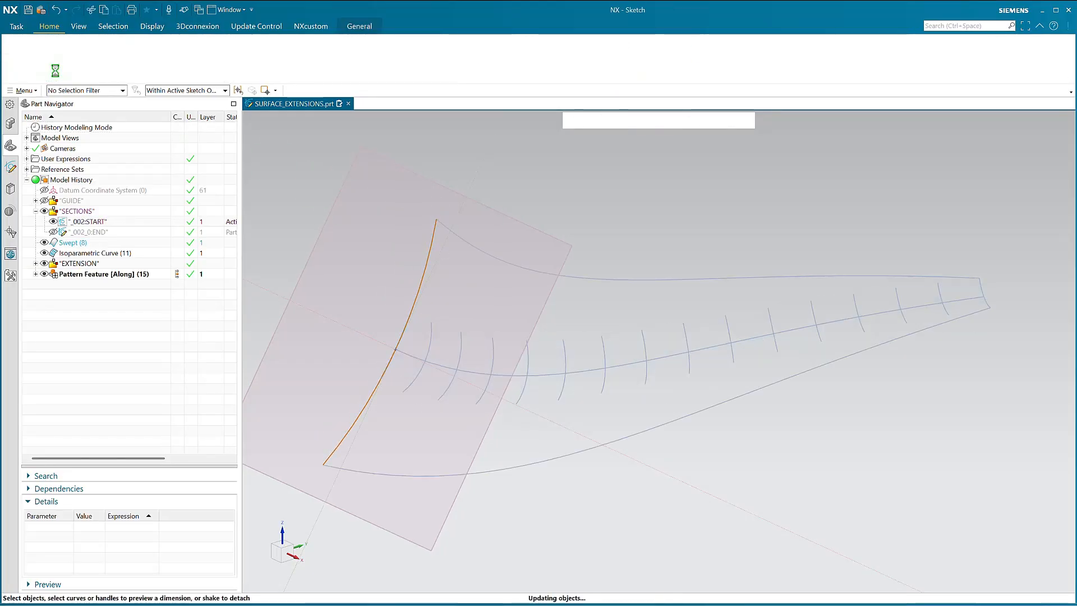
Create 16 uniformly located isoparametric curves in the V direction on the swept face and highlight them for comparison with the extensions
middle_click_drag(704, 300, 675, 320)
middle_click_drag(686, 433, 307, 247)
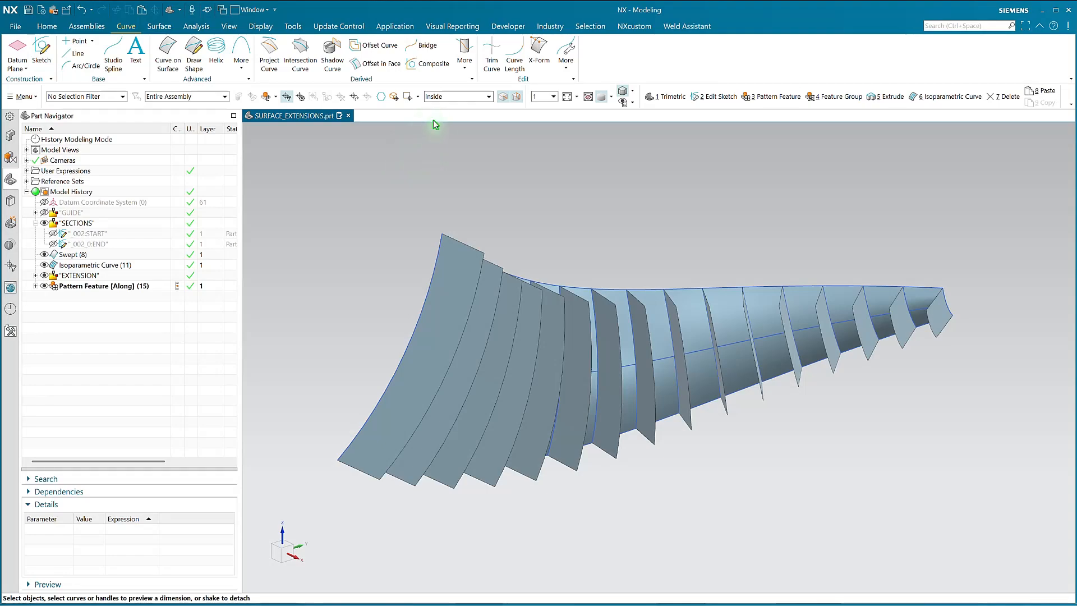
left_click(464, 67)
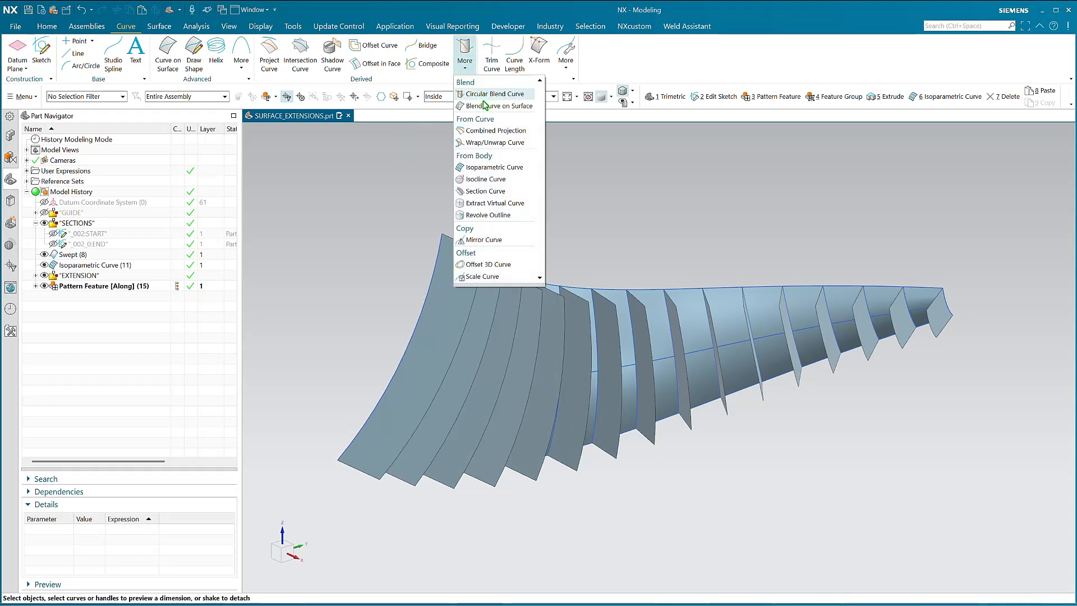
left_click(485, 167)
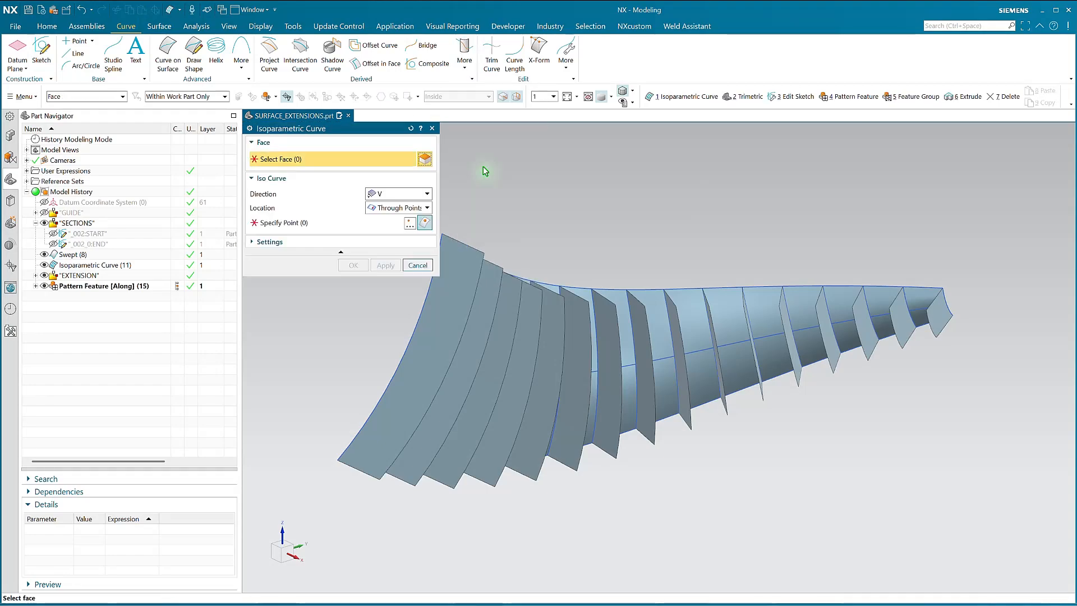
left_click(621, 314)
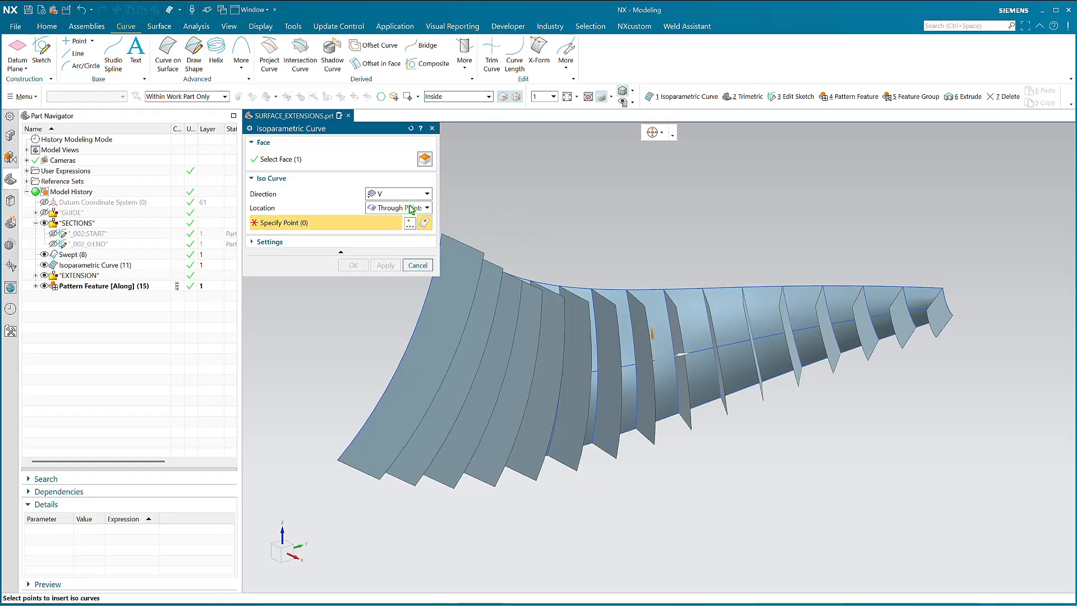
left_click(388, 209)
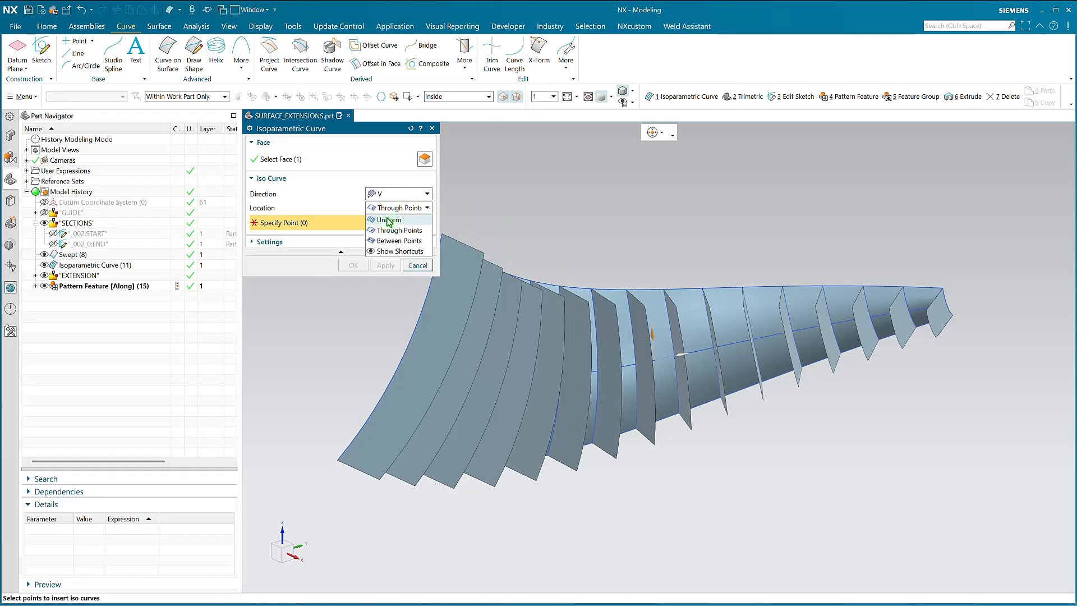
left_click(388, 216)
left_click(415, 222)
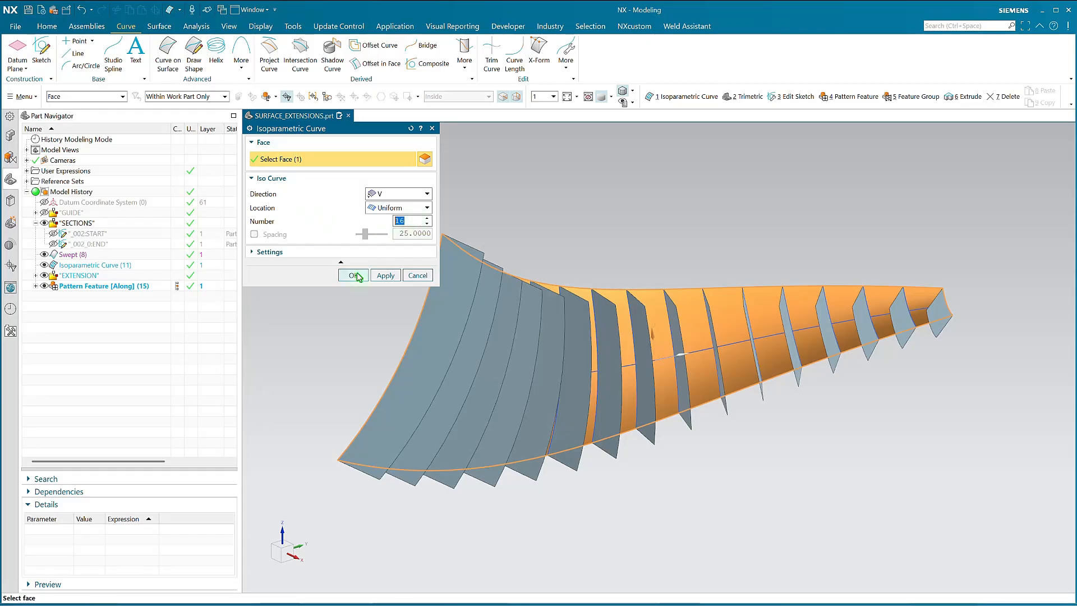
left_click(357, 276)
left_click(114, 296)
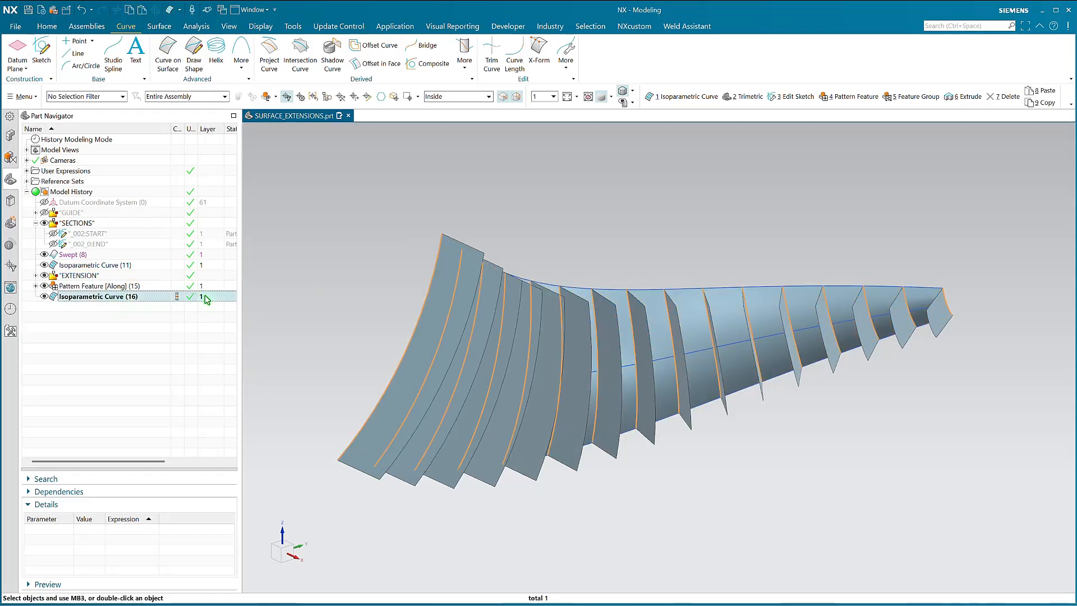